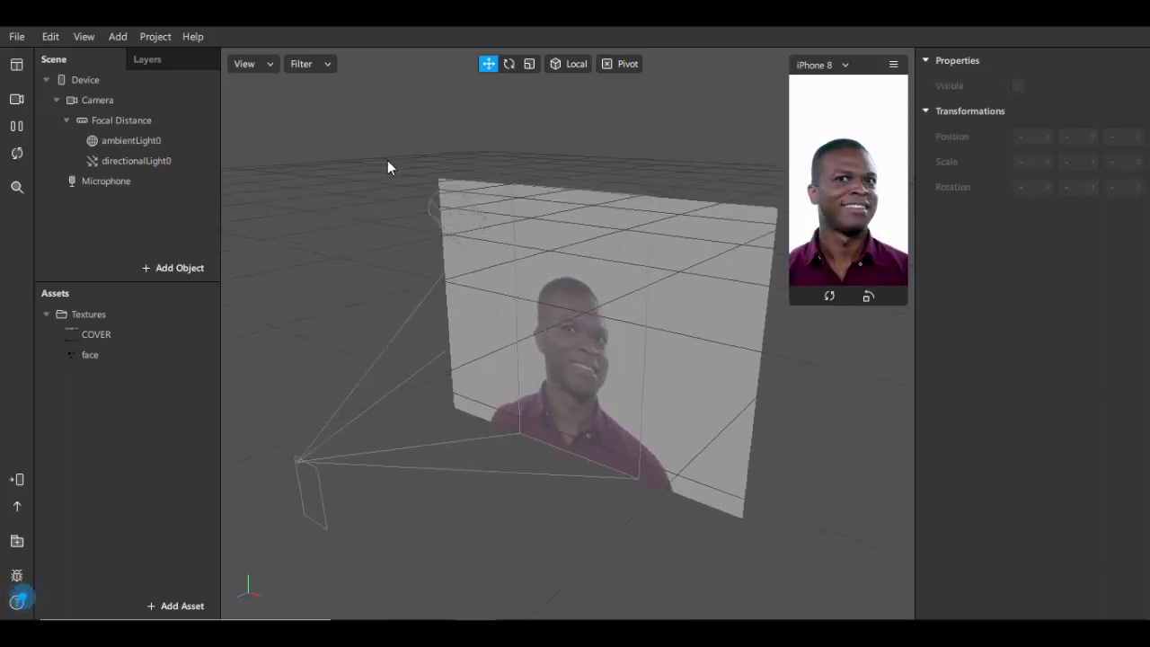
# Delete the directional light and the ambient light from the scene
pyautogui.moveTo(377, 153)
pyautogui.mouseDown()
pyautogui.moveTo(358, 147)
pyautogui.moveTo(396, 156)
pyautogui.moveTo(393, 174)
pyautogui.moveTo(356, 164)
pyautogui.moveTo(373, 165)
pyautogui.mouseUp()
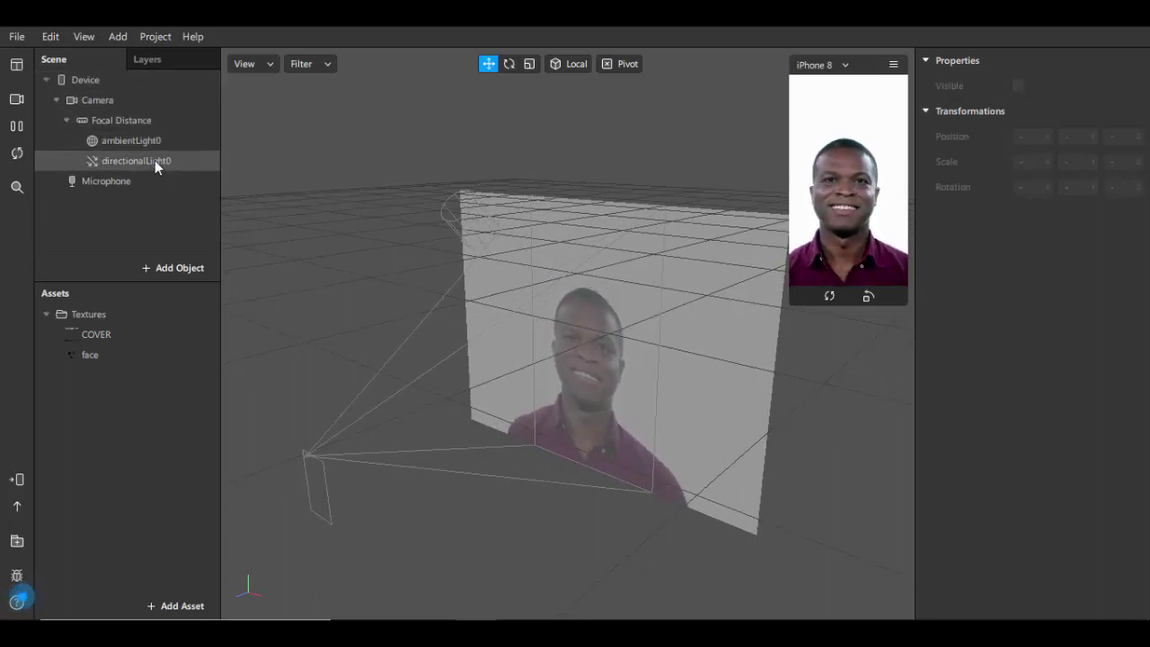
pyautogui.click(139, 125)
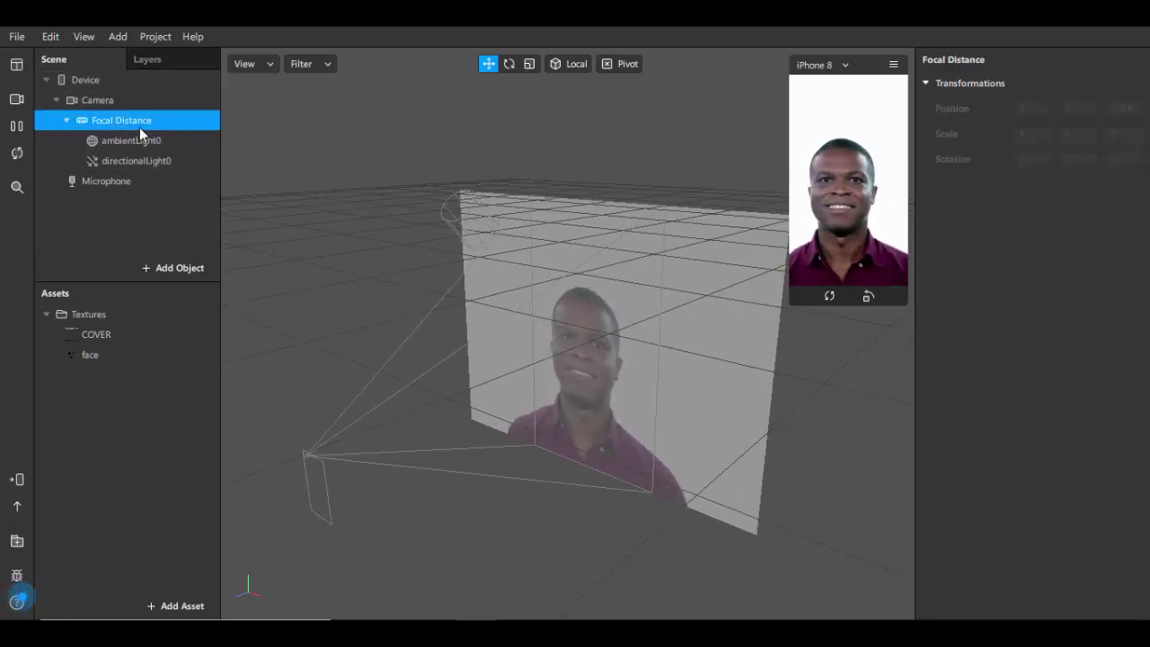
pyautogui.click(144, 99)
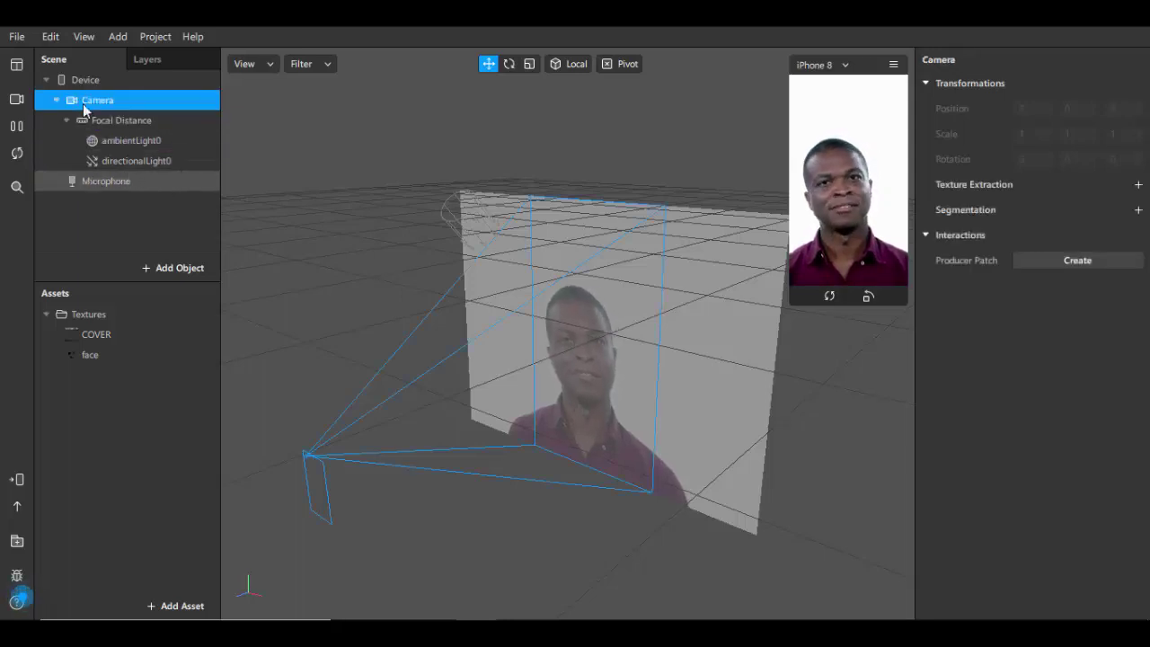
pyautogui.click(143, 167)
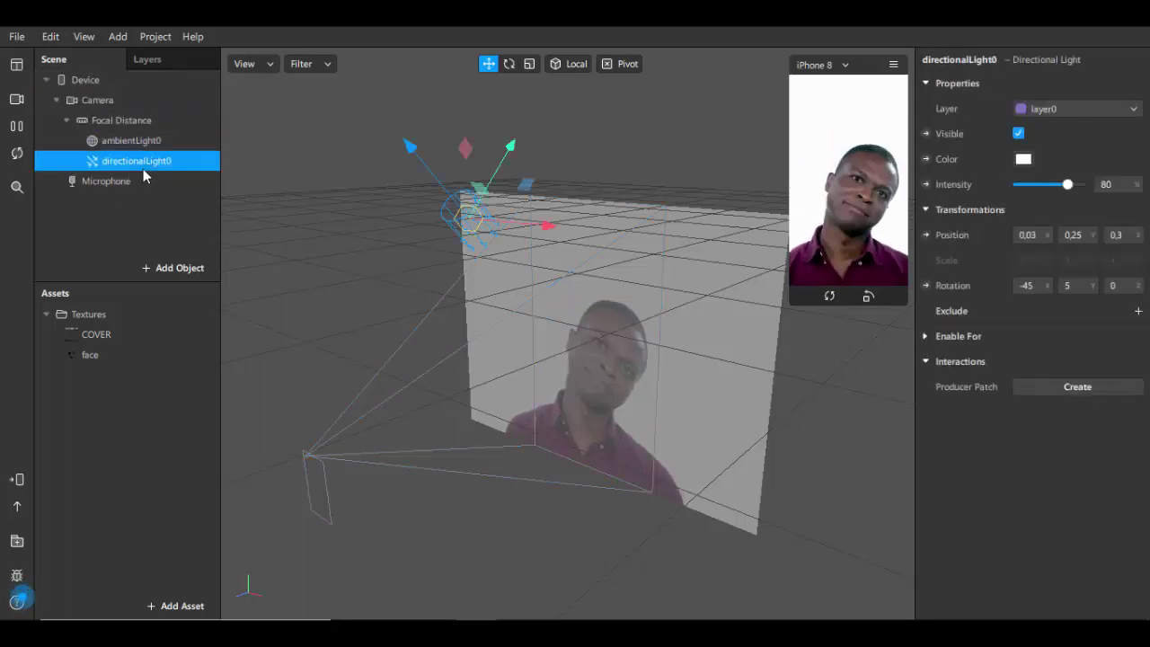
pyautogui.press('Delete')
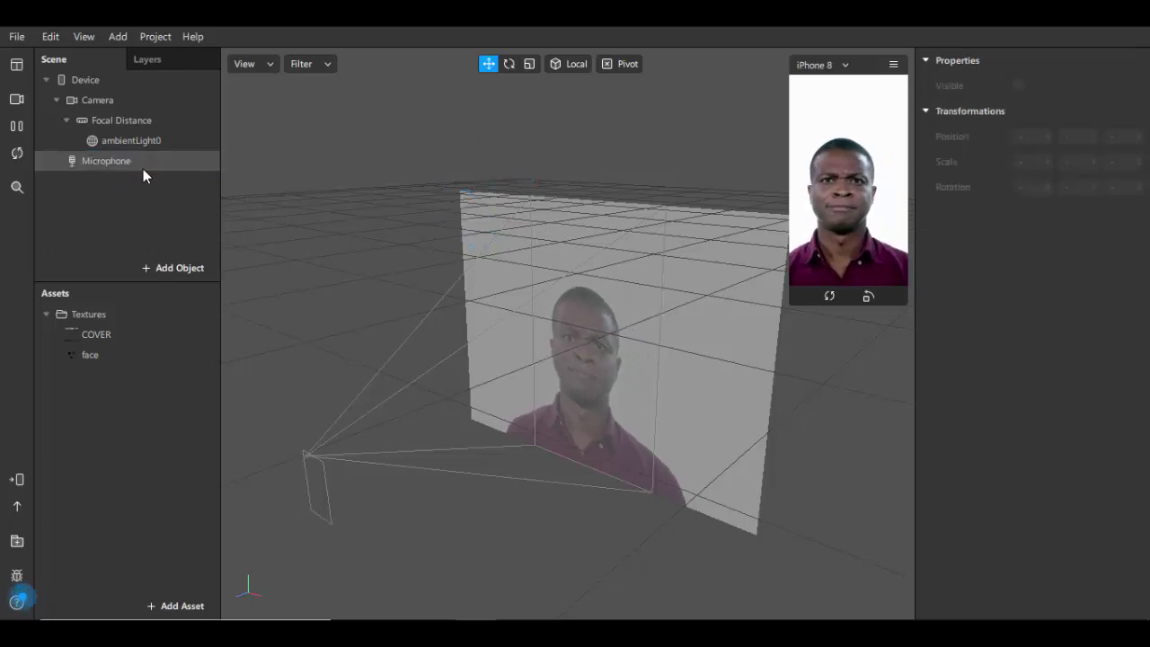
pyautogui.click(148, 140)
pyautogui.press('Delete')
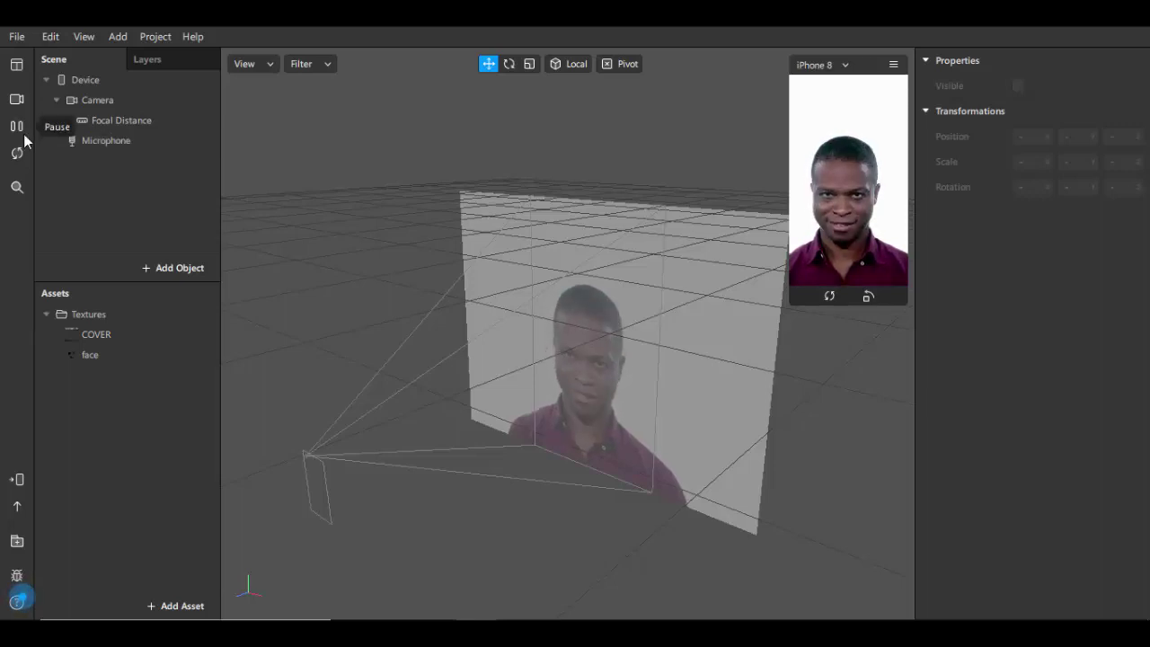
# Switch the real-time simulation video to the man with glasses after trying other sample faces
pyautogui.click(17, 102)
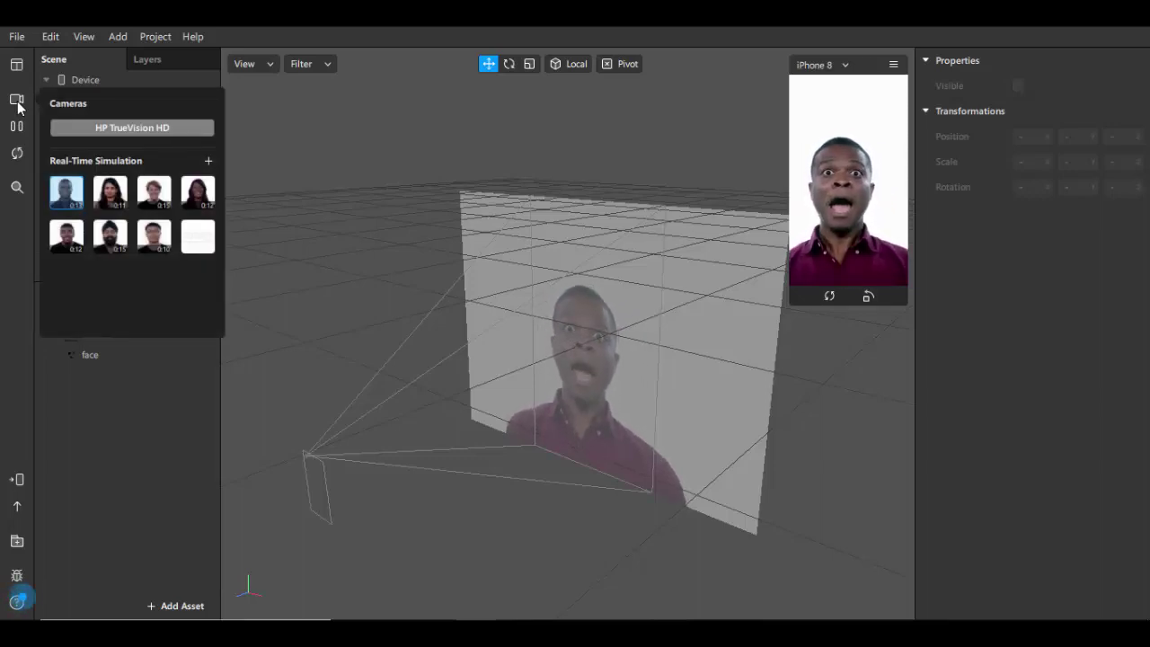
pyautogui.click(119, 243)
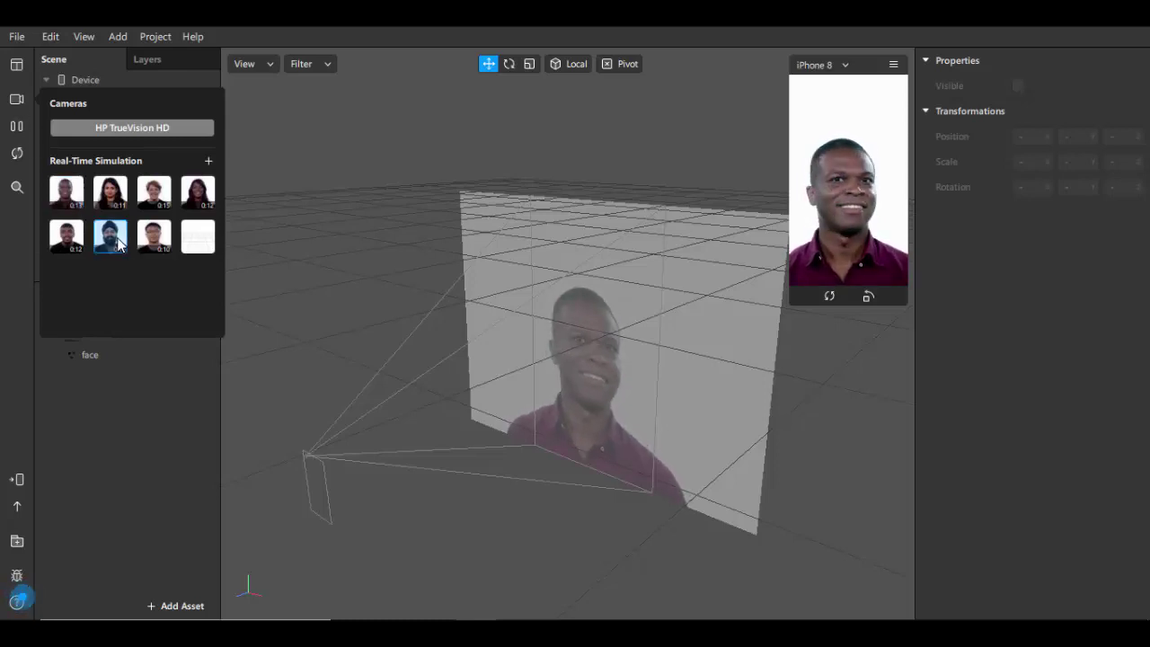
pyautogui.click(68, 238)
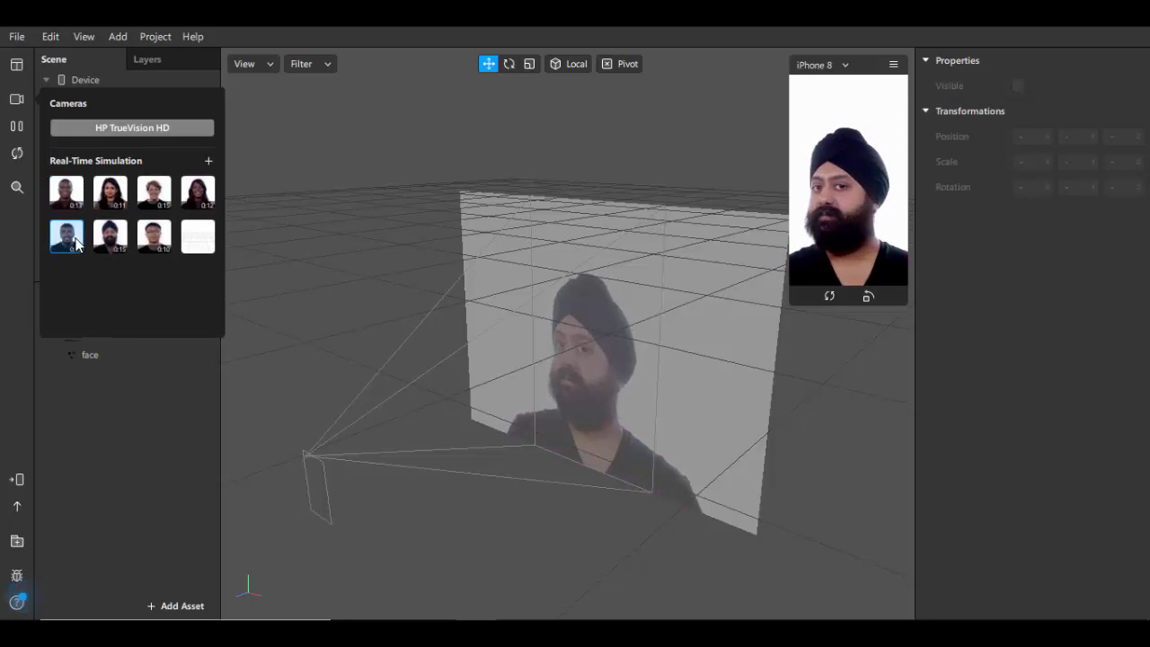
pyautogui.click(156, 194)
pyautogui.click(154, 236)
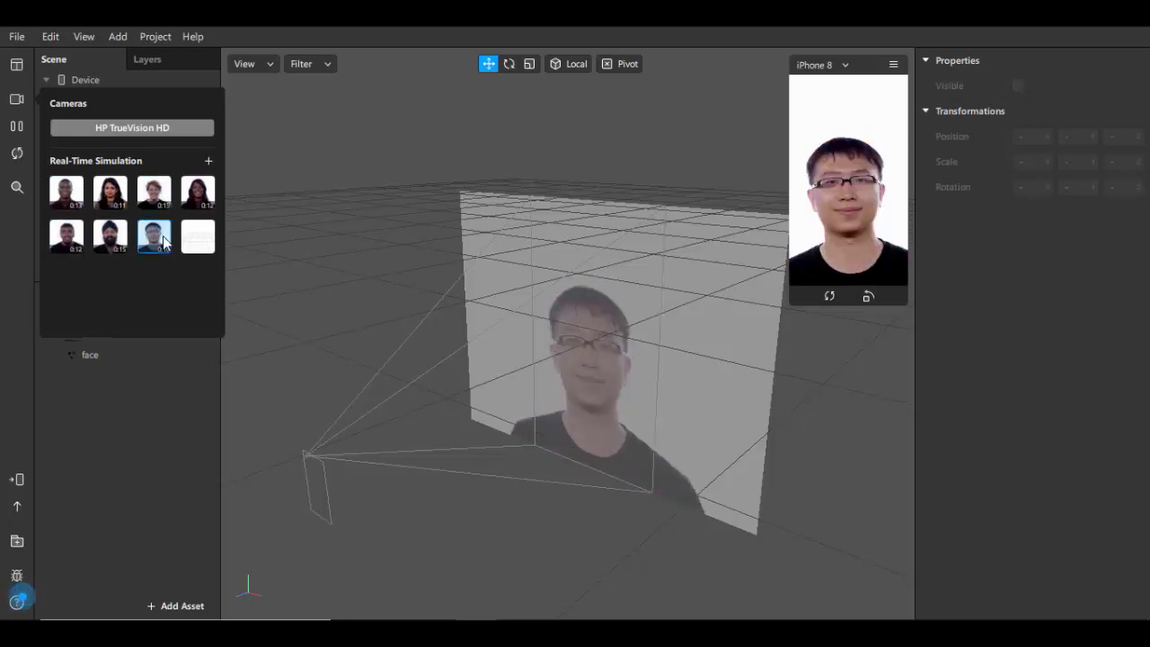
pyautogui.click(178, 424)
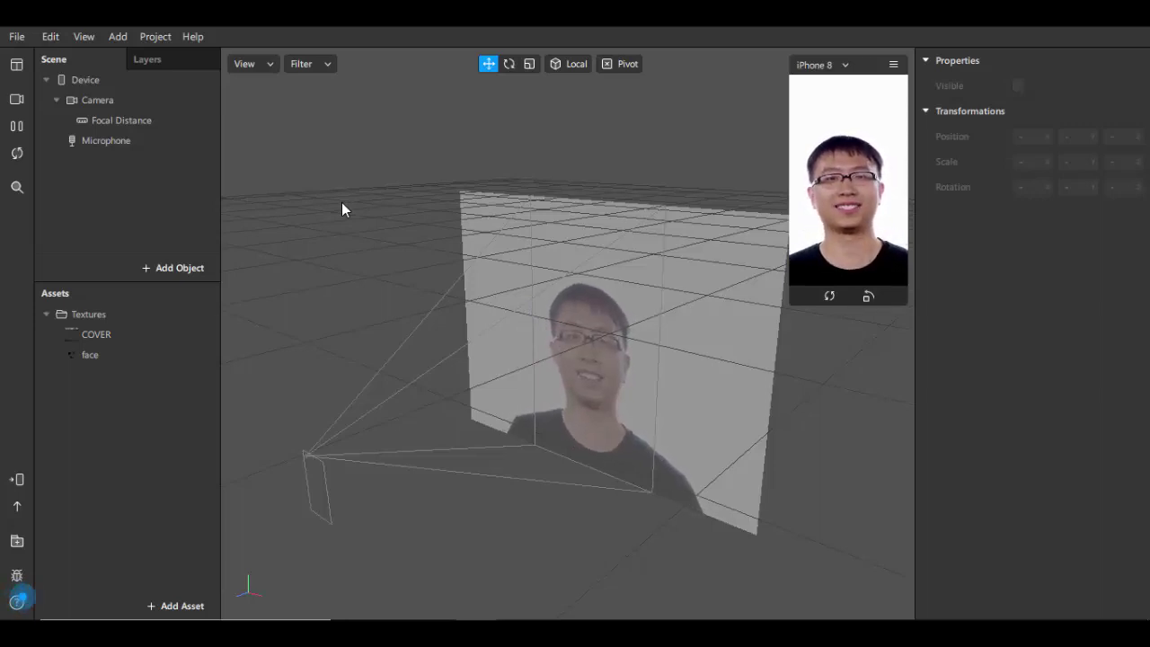
# Add a Face Mesh under Focal Distance in the scene
pyautogui.rightClick(118, 124)
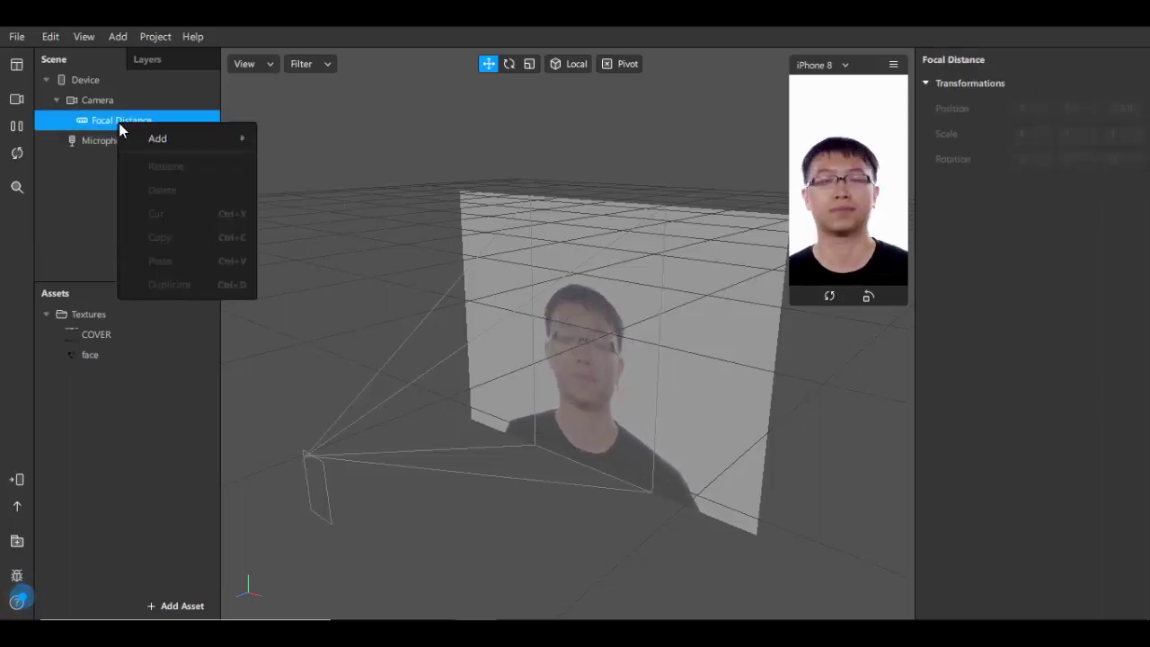
pyautogui.moveTo(177, 144)
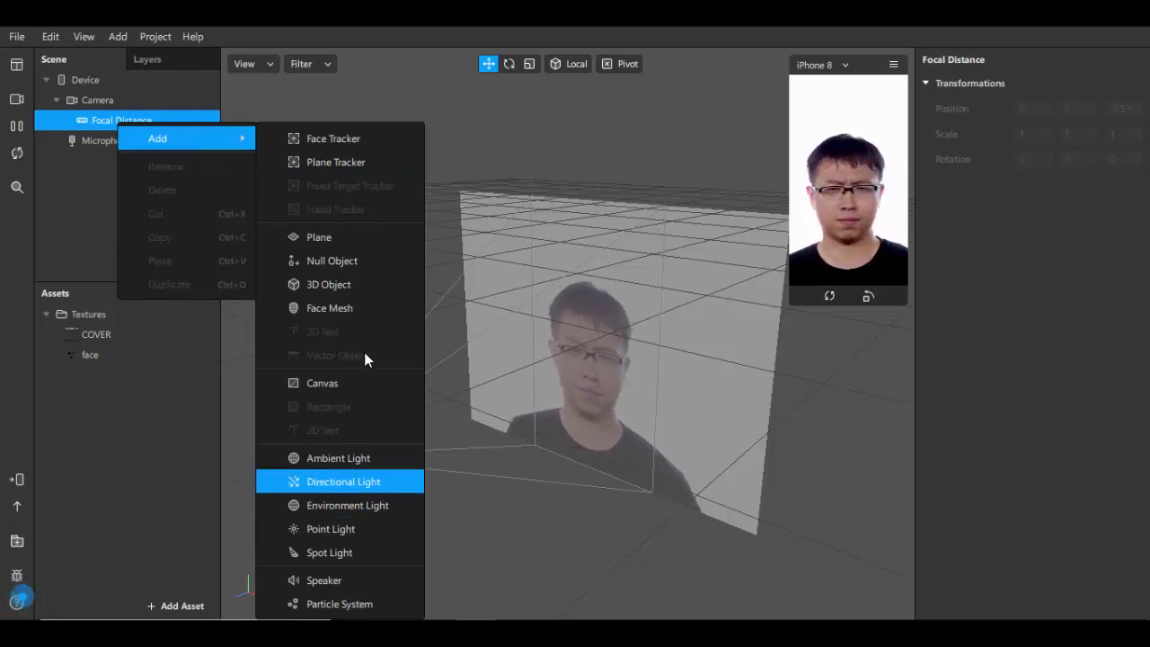
pyautogui.click(376, 309)
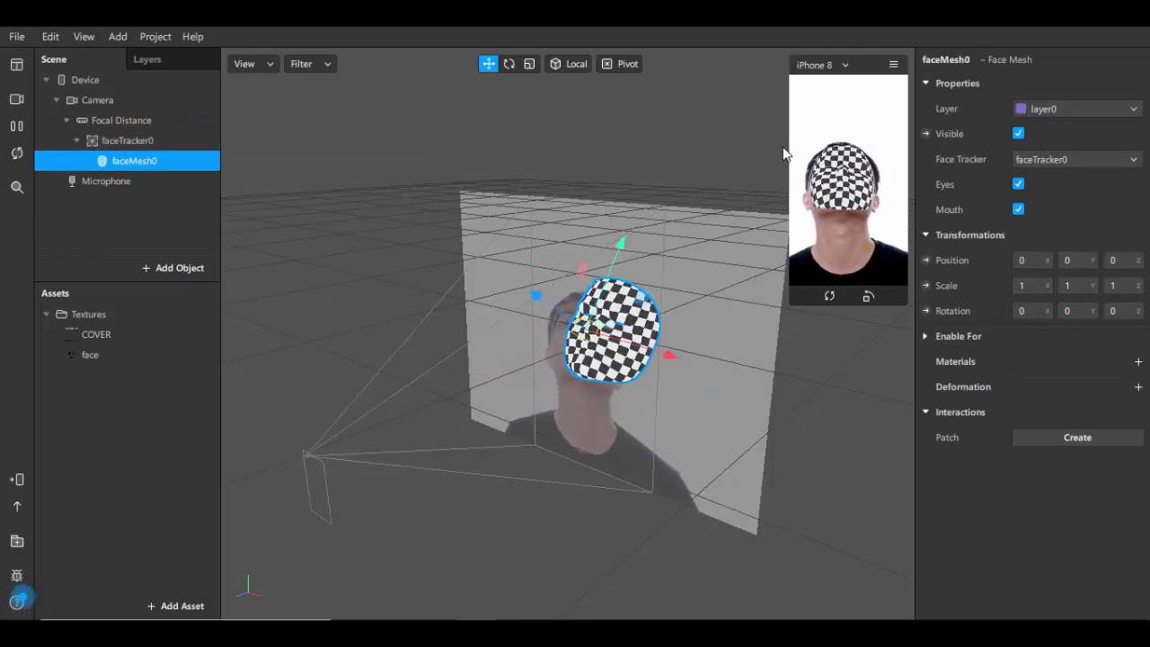
# Enlarge the device preview and change the simulated phone to Google Pixel 2
pyautogui.moveTo(790, 147); pyautogui.dragTo(709, 149)
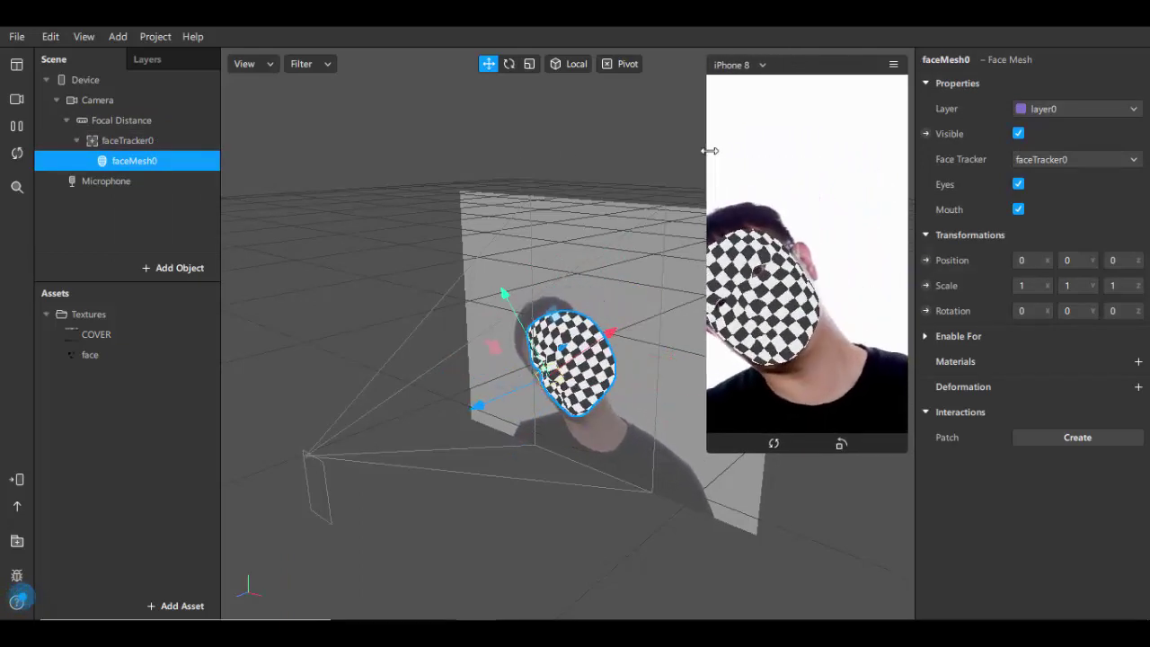
pyautogui.click(765, 66)
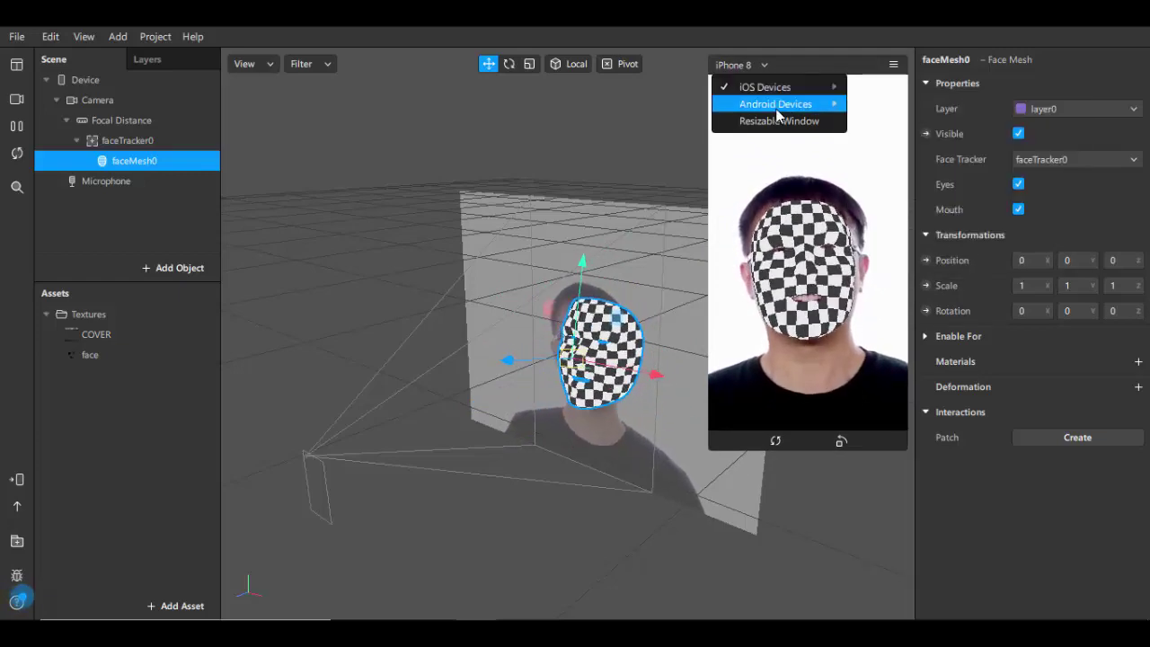
pyautogui.moveTo(775, 106)
pyautogui.click(993, 147)
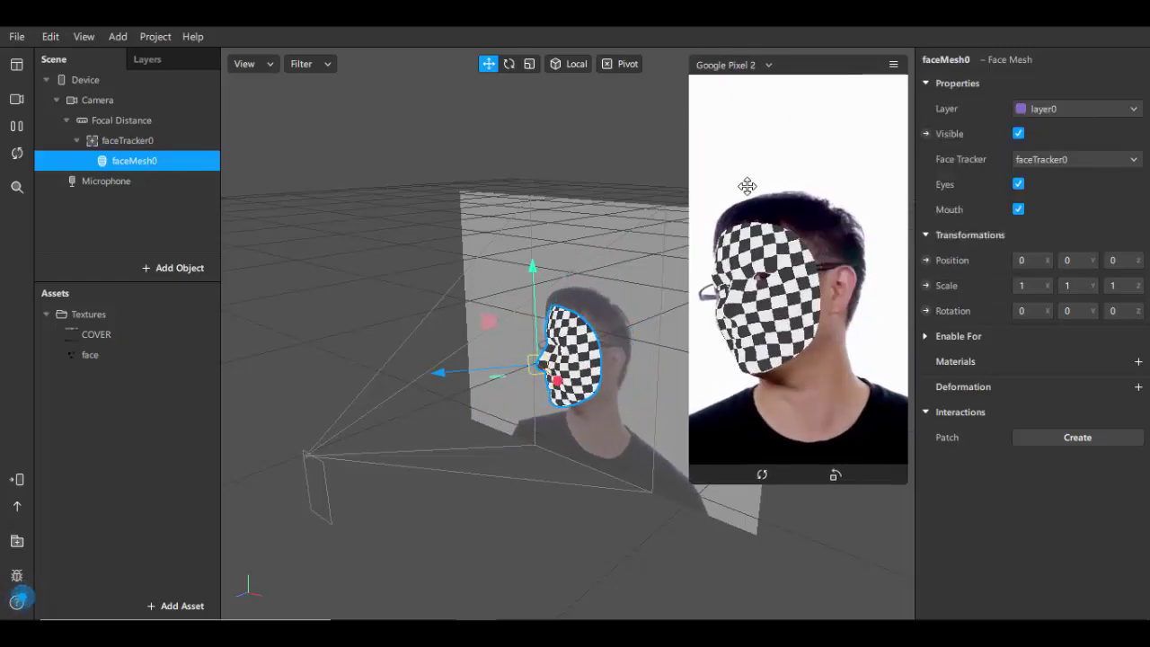
pyautogui.click(757, 66)
pyautogui.moveTo(758, 106)
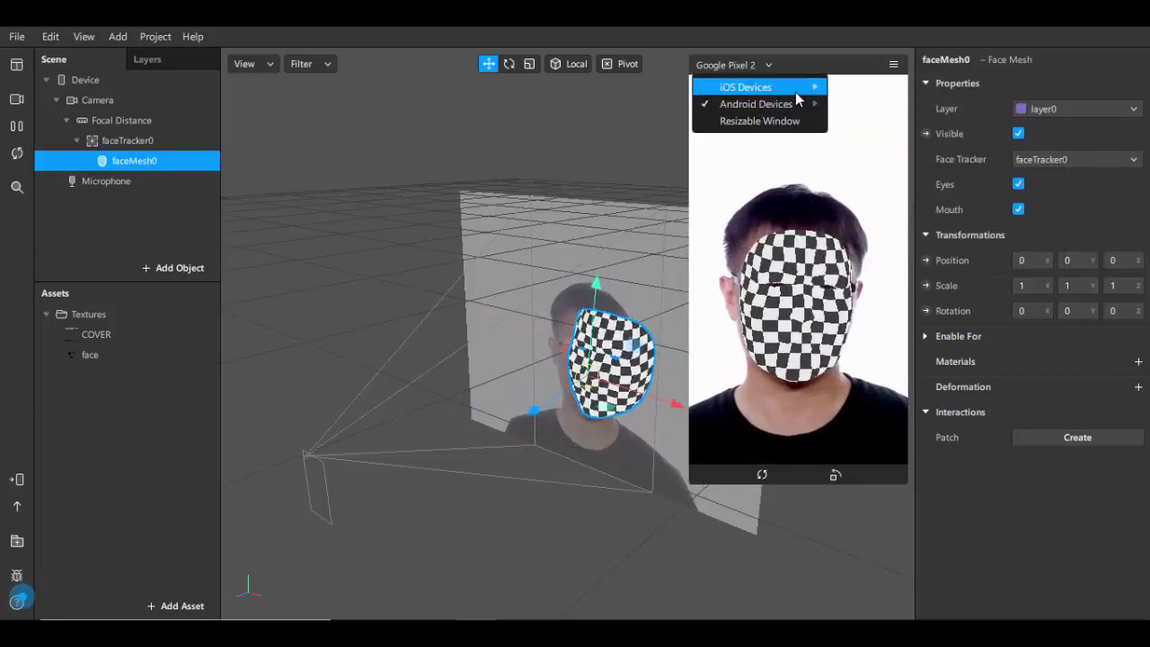
pyautogui.click(744, 221)
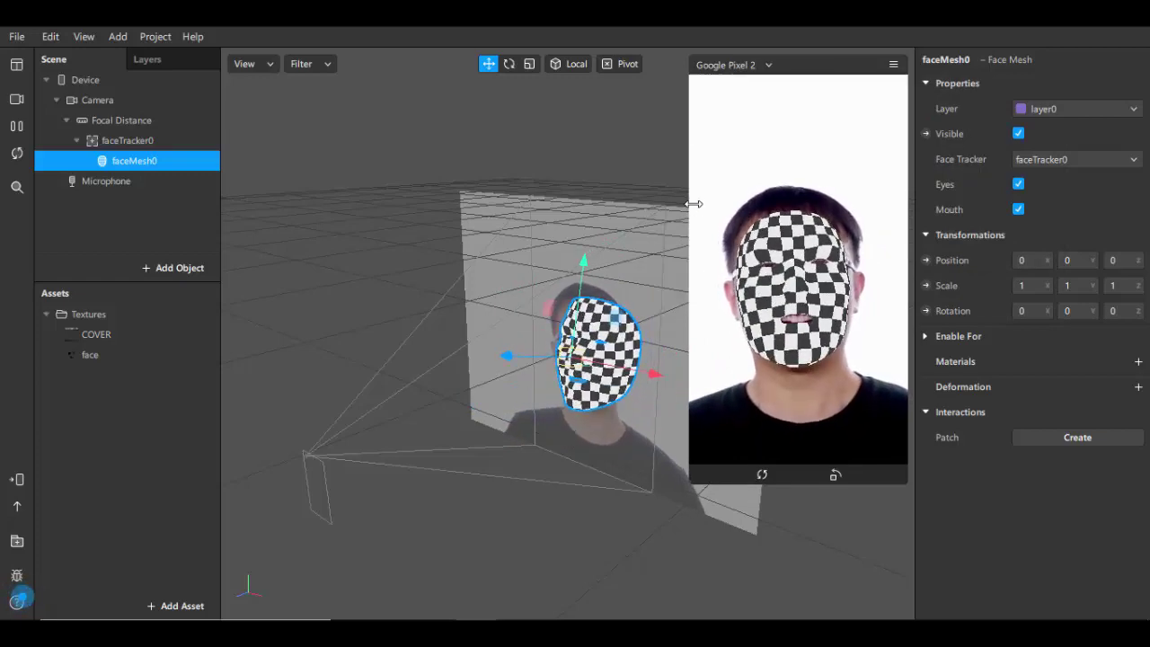
pyautogui.moveTo(691, 200); pyautogui.dragTo(500, 192)
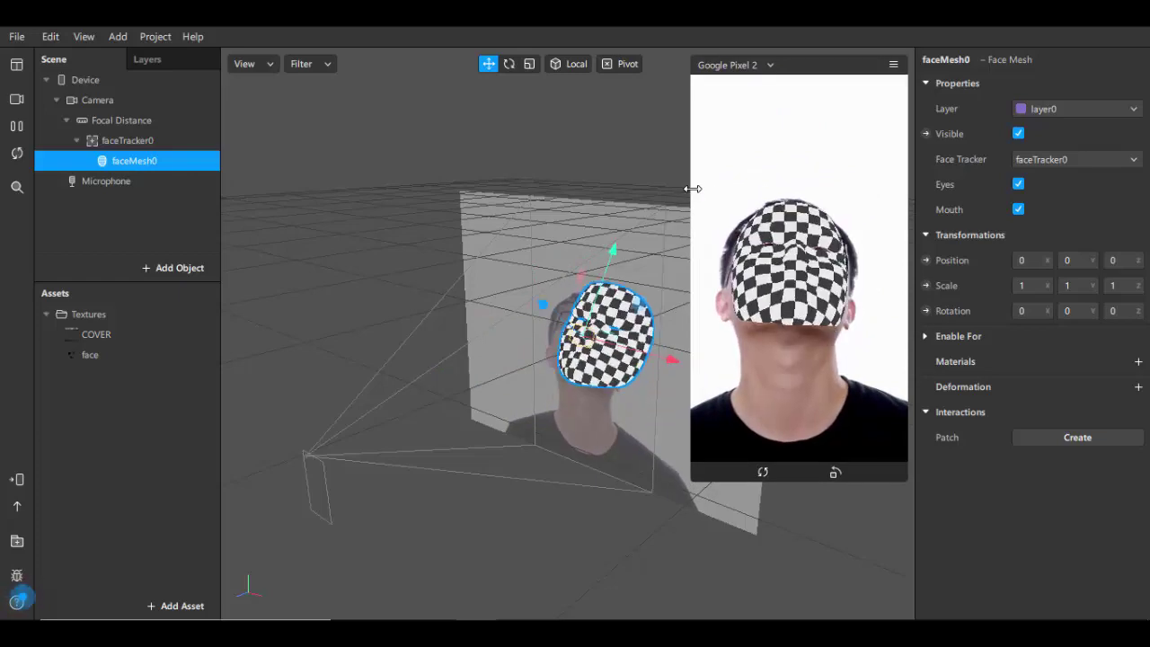
pyautogui.moveTo(692, 185); pyautogui.dragTo(735, 186)
# Disable the face mesh's Eyes and Mouth options, and enable them again
pyautogui.moveTo(568, 397); pyautogui.dragTo(658, 333)
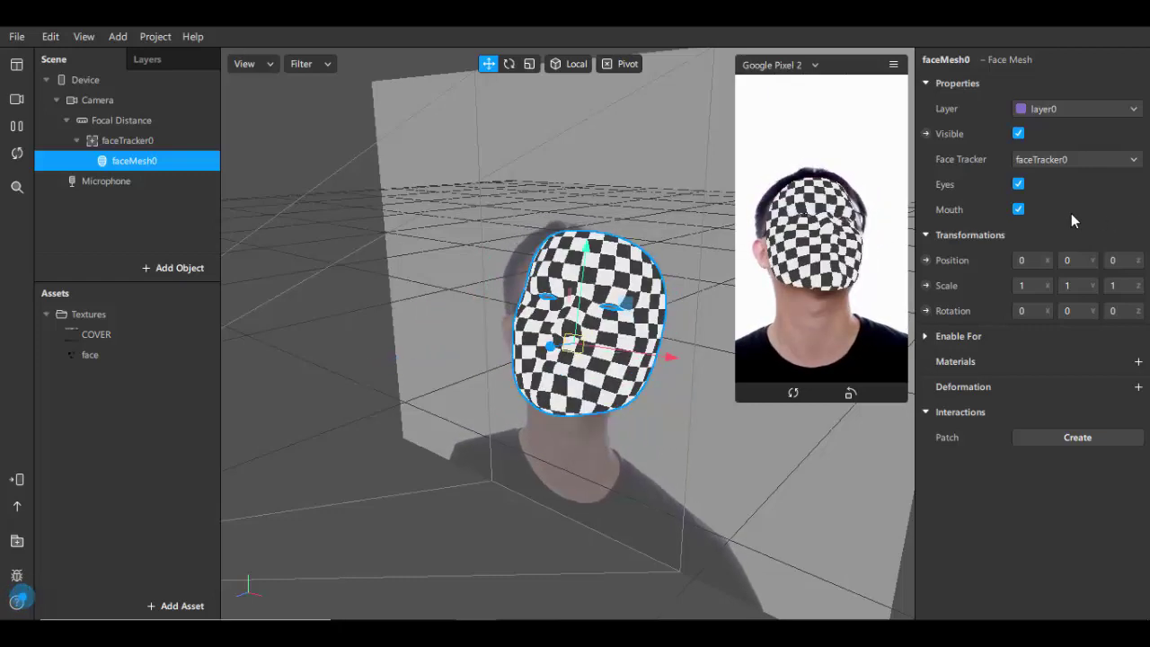
pyautogui.click(1018, 184)
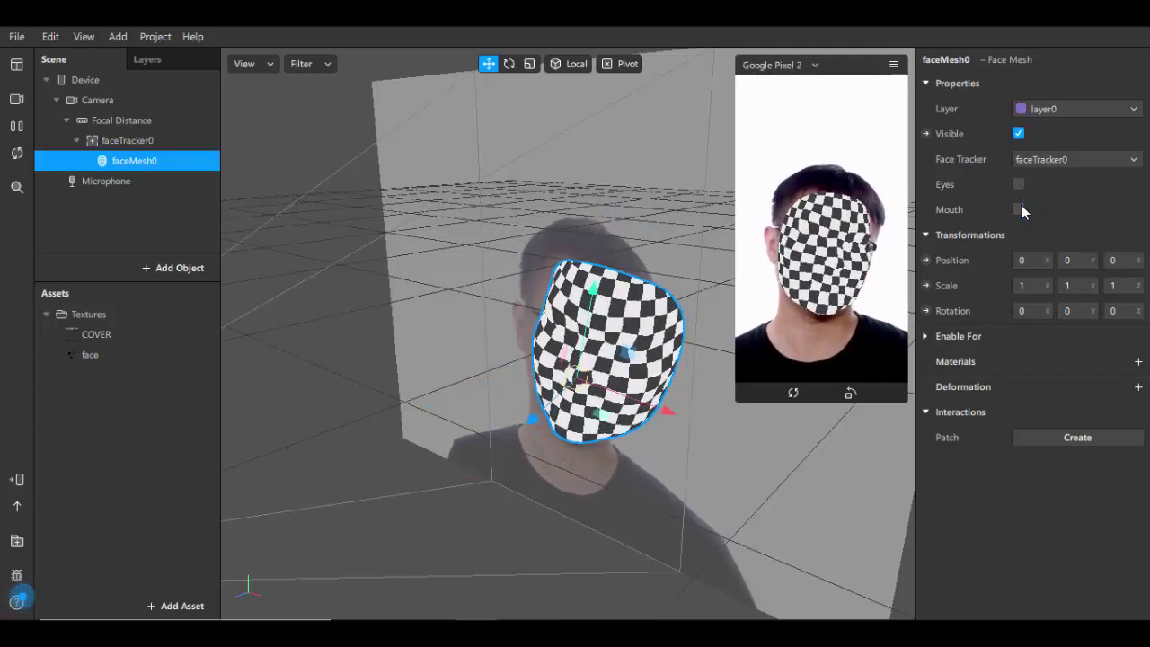
pyautogui.click(1017, 184)
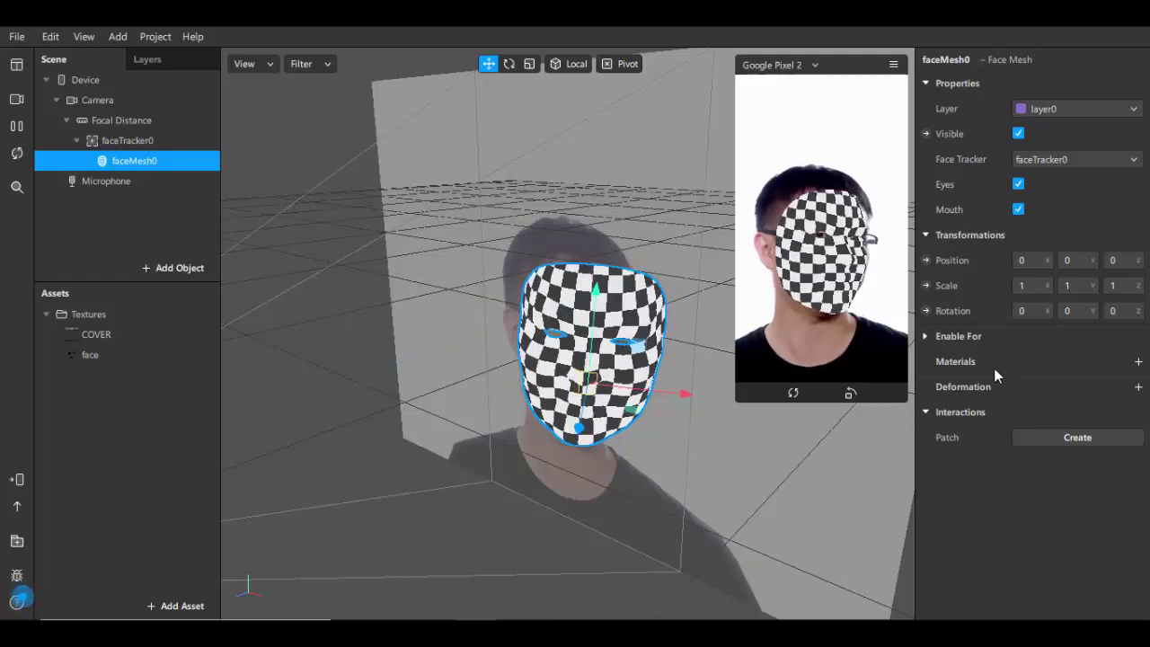
# Create a new material for the face mesh and select it among the assets
pyautogui.click(1139, 363)
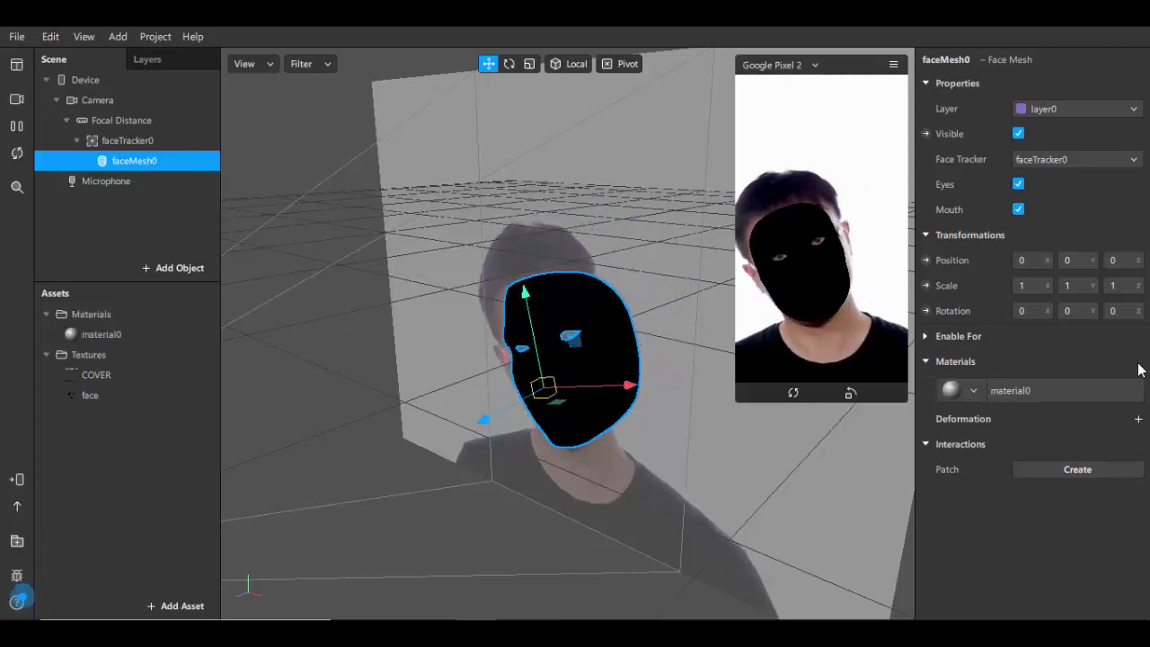
pyautogui.click(187, 338)
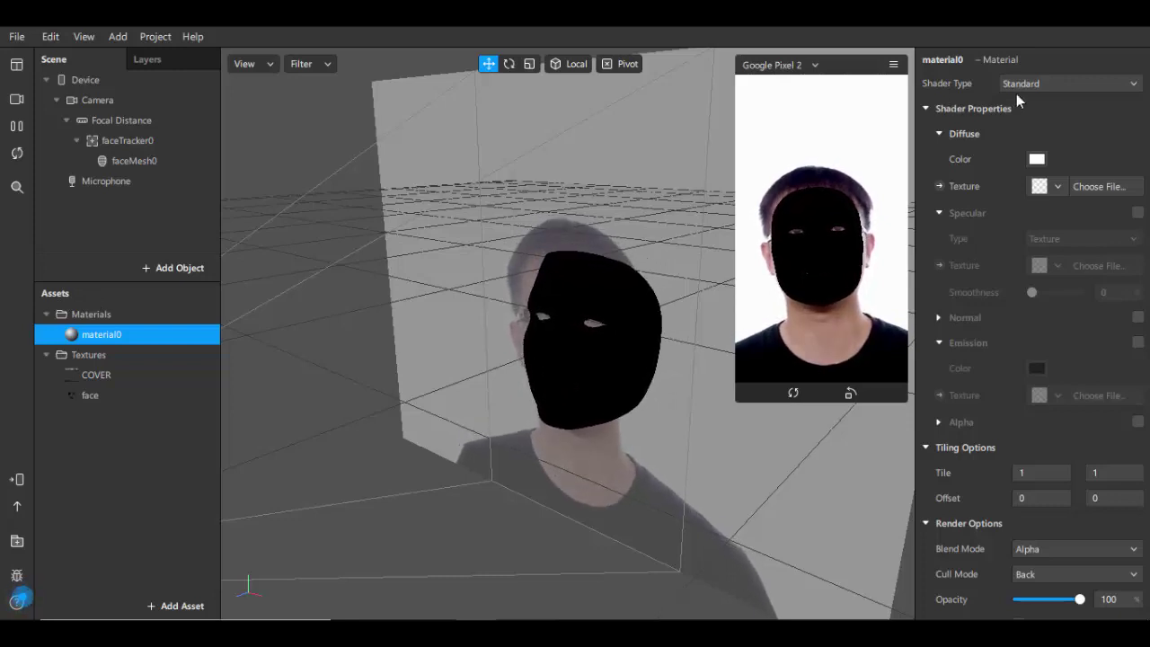
# Try the Flat and Physically-Based shader types on the face mesh's material
pyautogui.click(1049, 82)
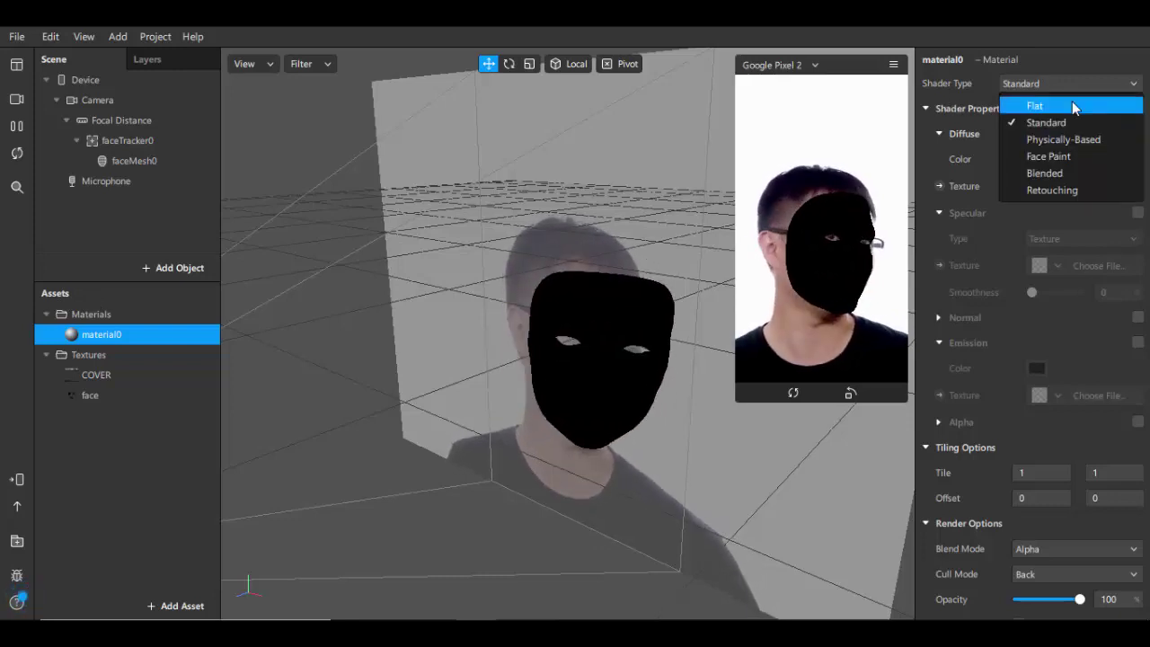
pyautogui.click(1074, 106)
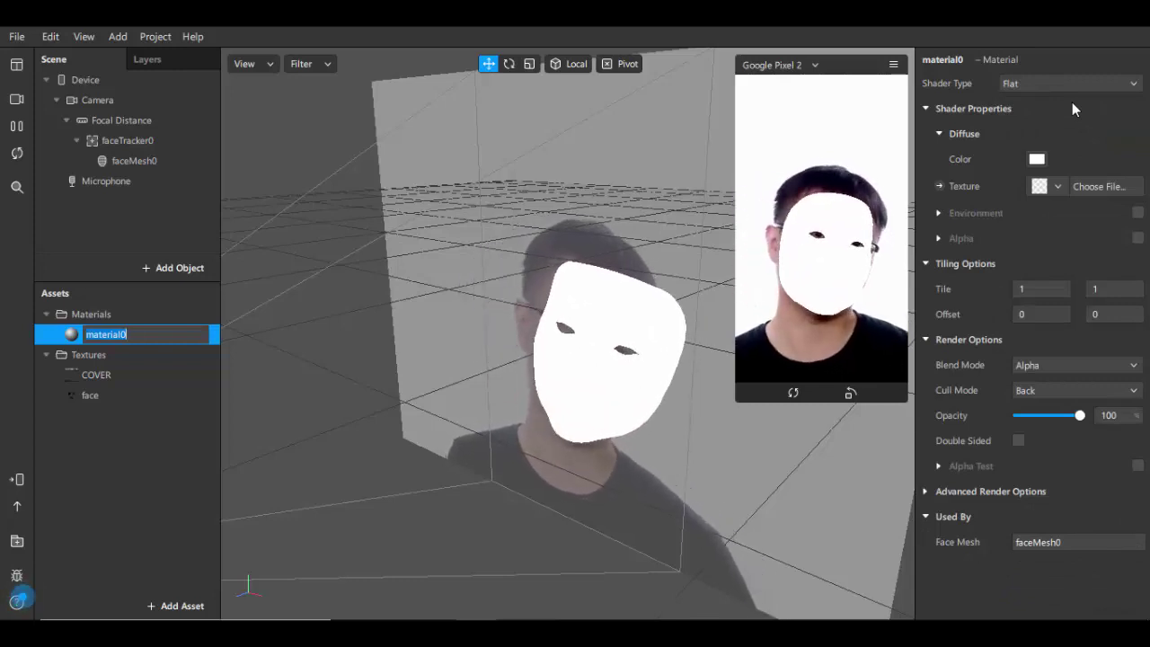
pyautogui.click(1067, 86)
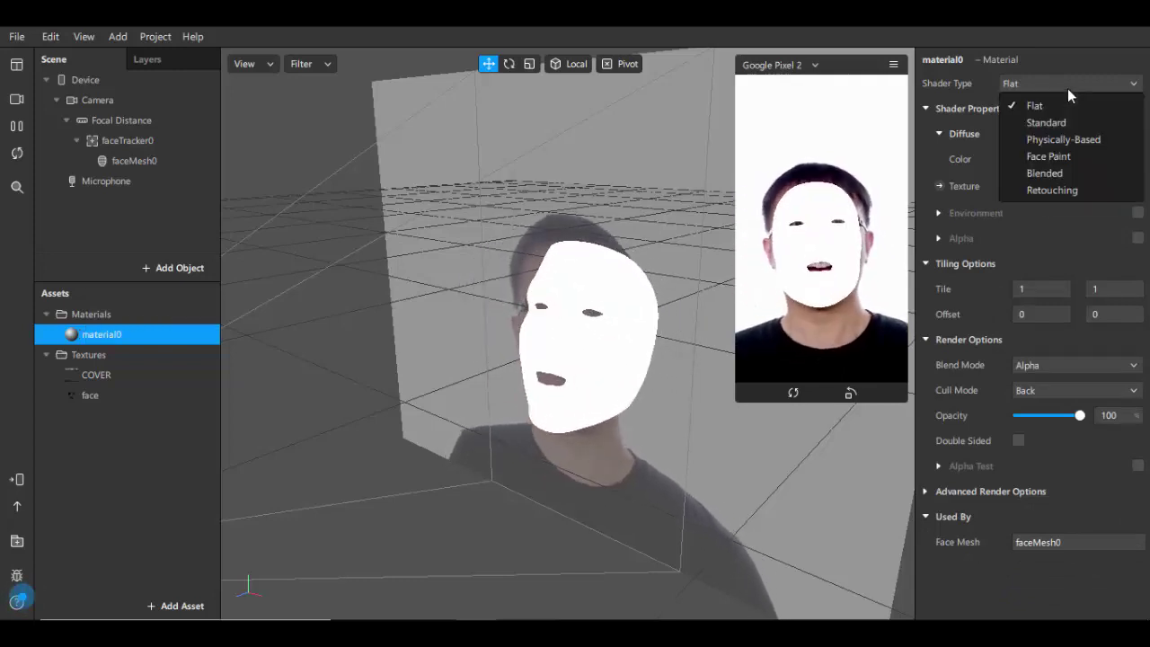
pyautogui.click(1095, 138)
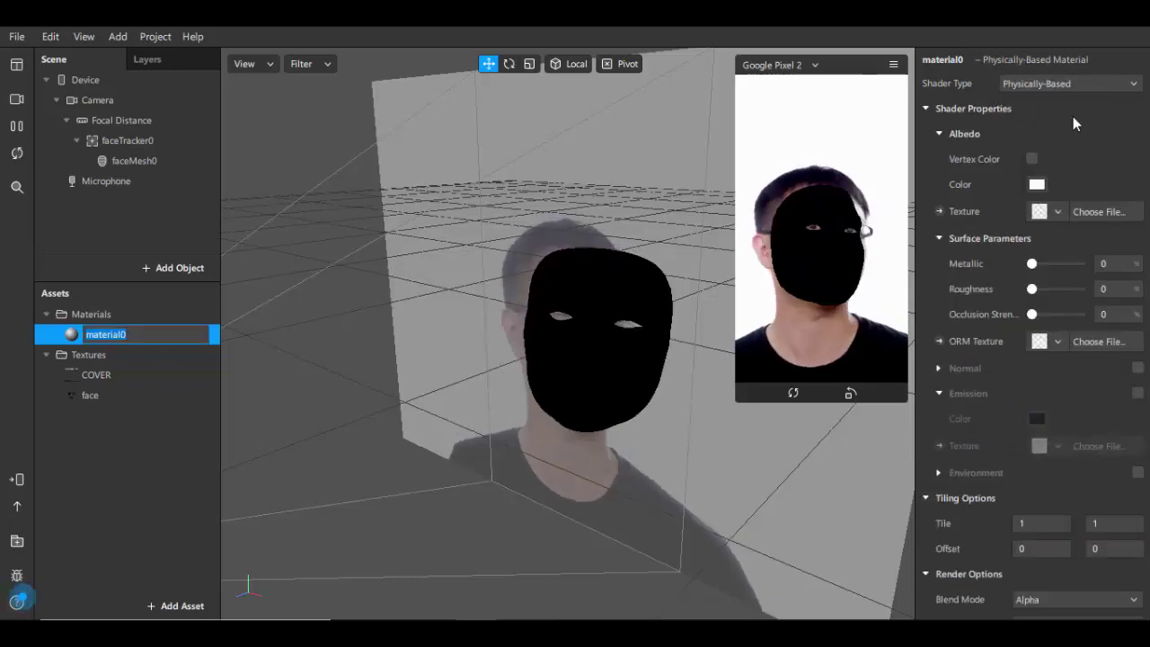
# Try the Retouching shader type on the material with skin smoothing at 100%, toggling Full Screen
pyautogui.click(1074, 83)
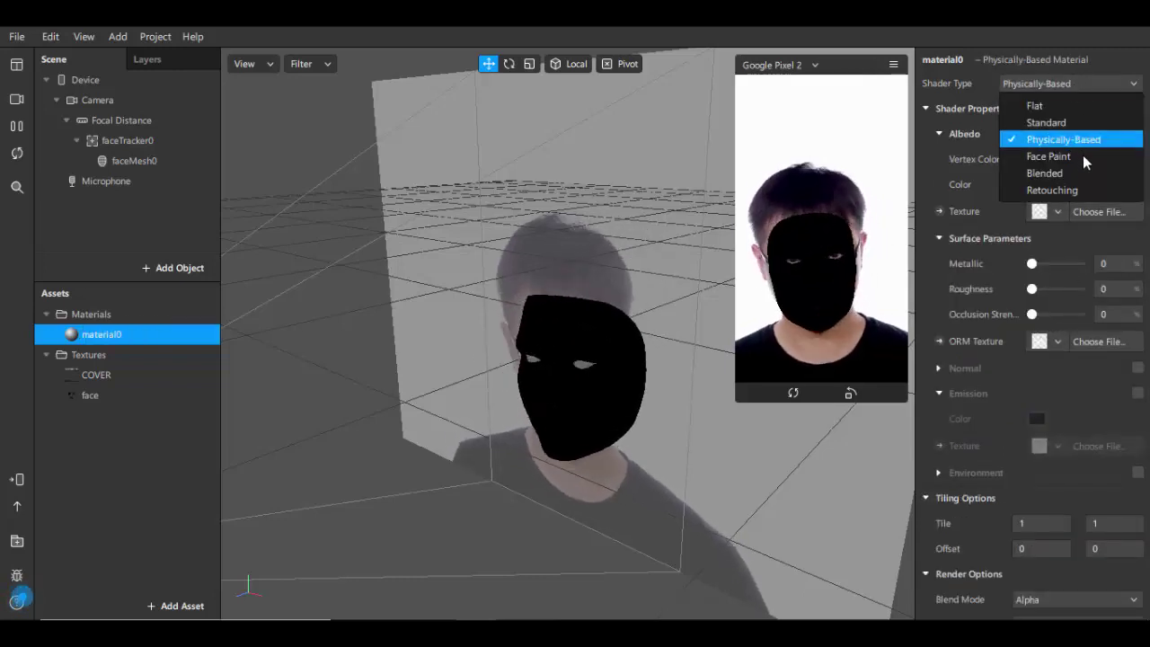
pyautogui.click(1093, 186)
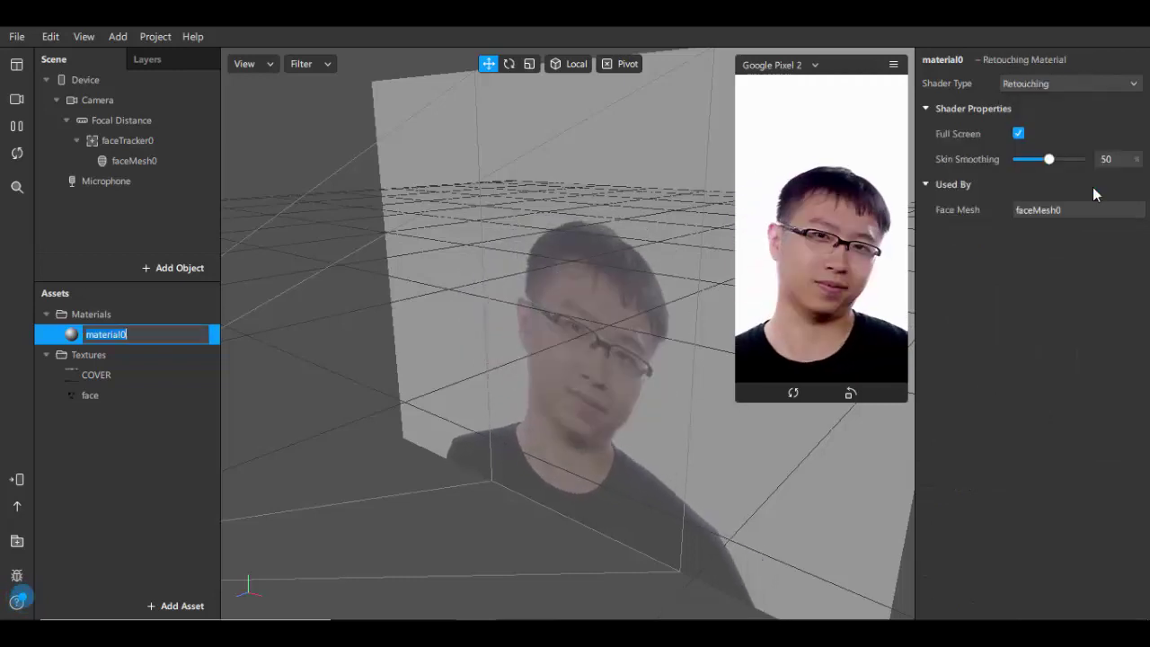
pyautogui.moveTo(1050, 160); pyautogui.dragTo(1079, 158)
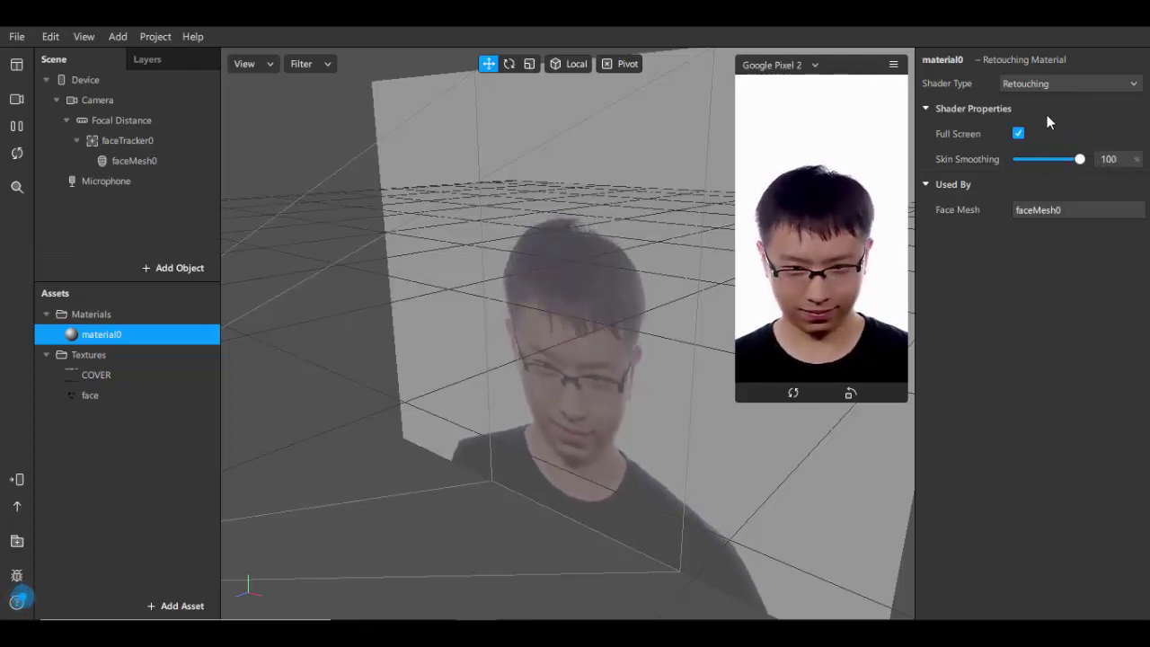
pyautogui.click(1019, 134)
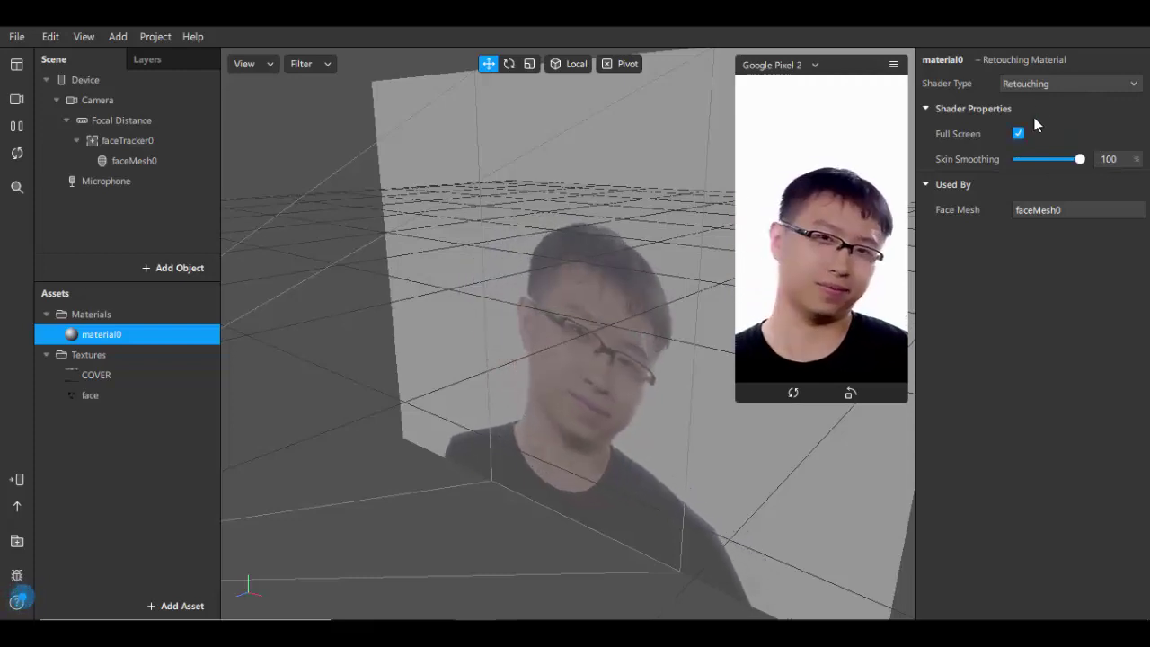
# Set the material's shader type to Face Paint
pyautogui.click(1059, 83)
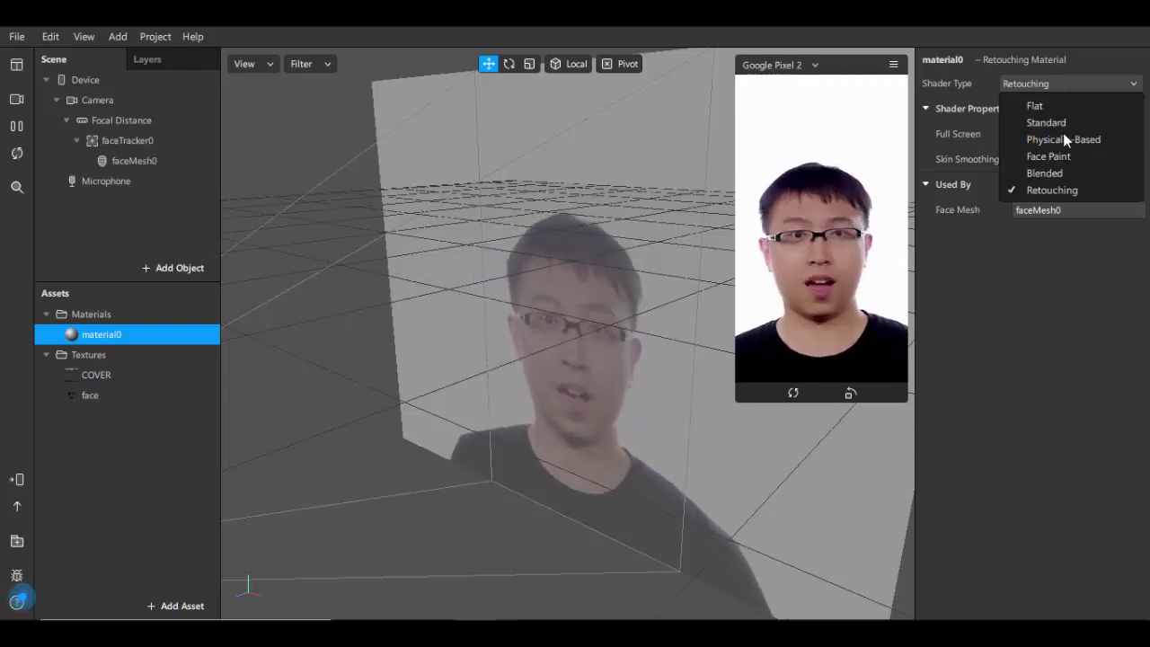
pyautogui.click(1064, 158)
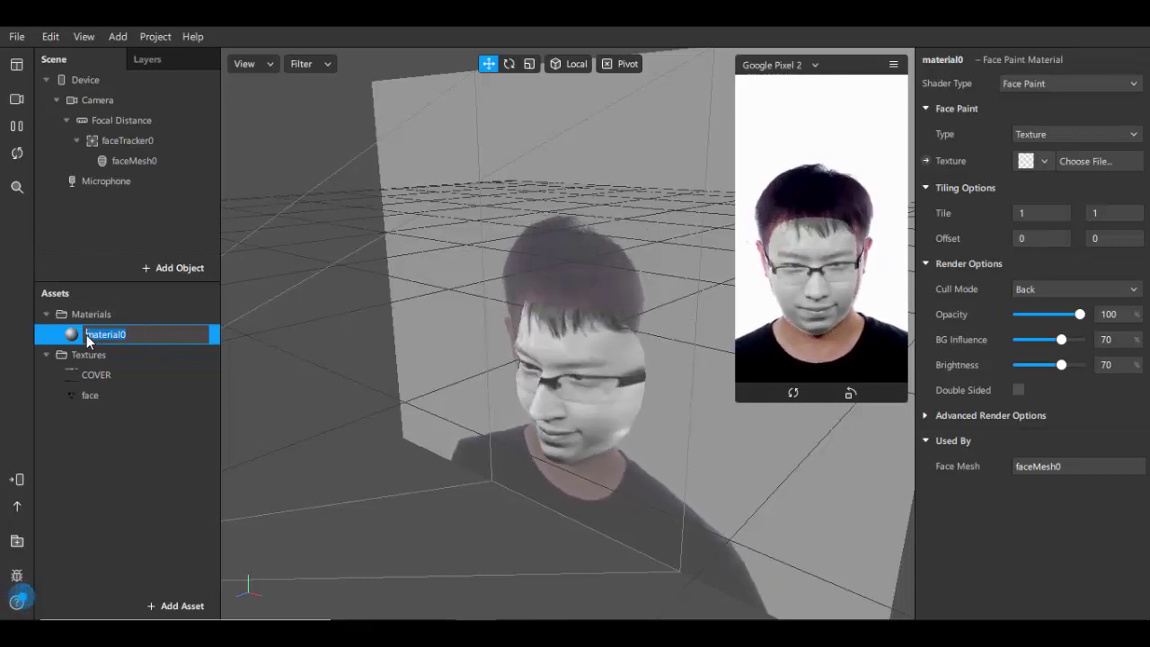
# Rename the face paint material as pippo and assign the face texture to it
pyautogui.write('lippo')
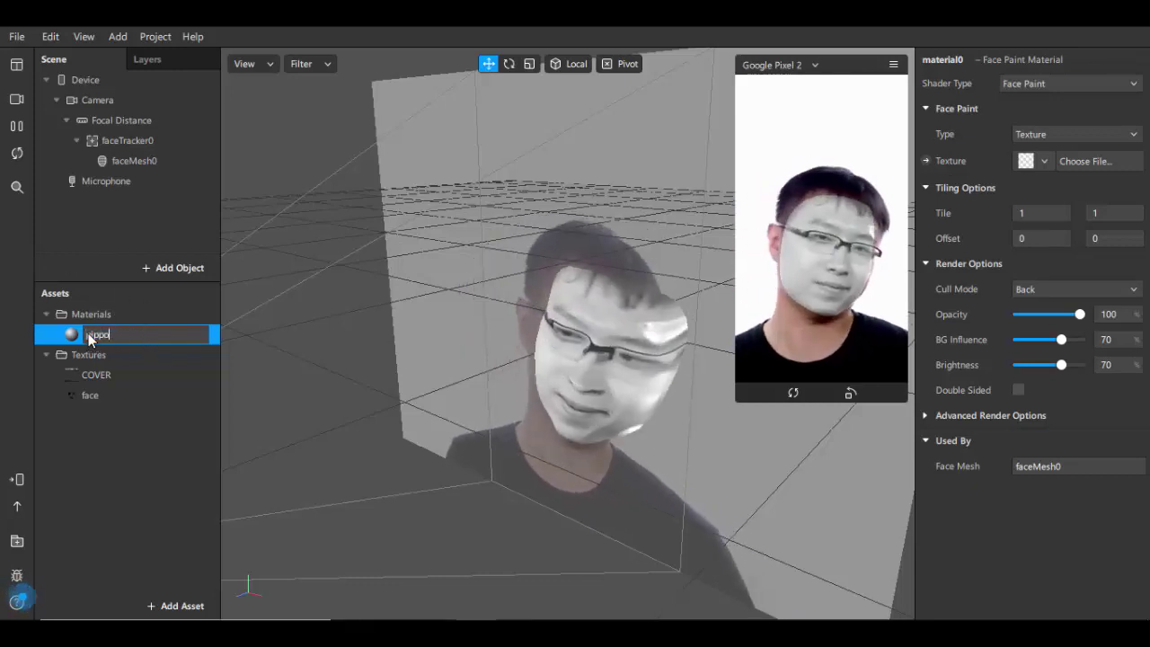
pyautogui.press('Return')
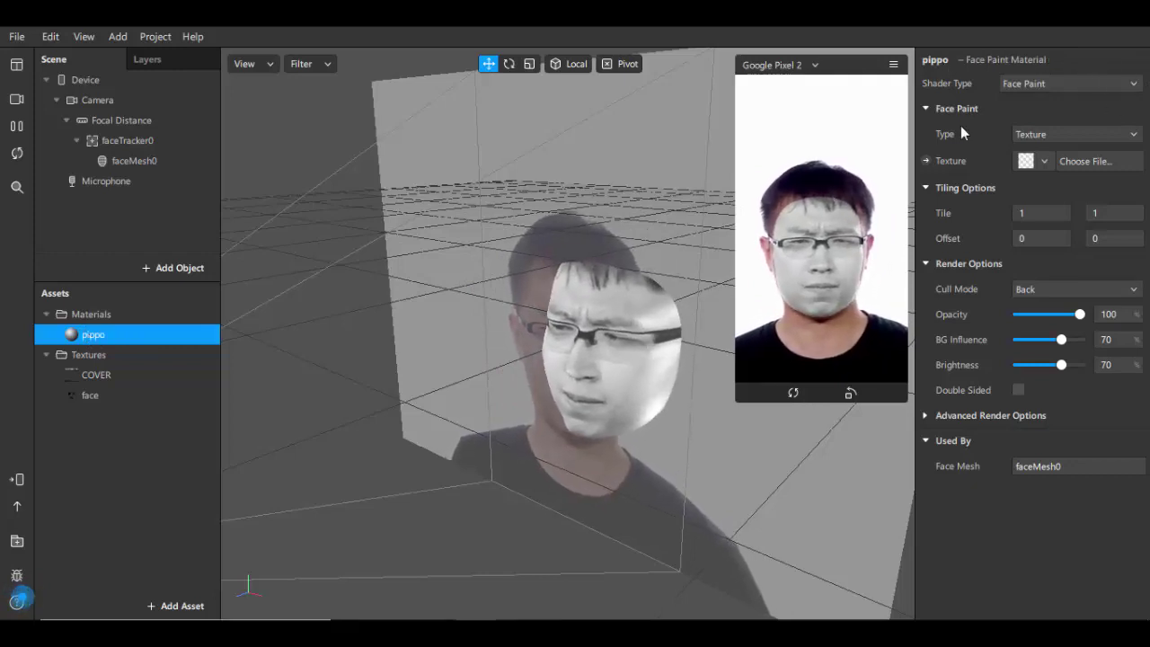
pyautogui.click(1045, 161)
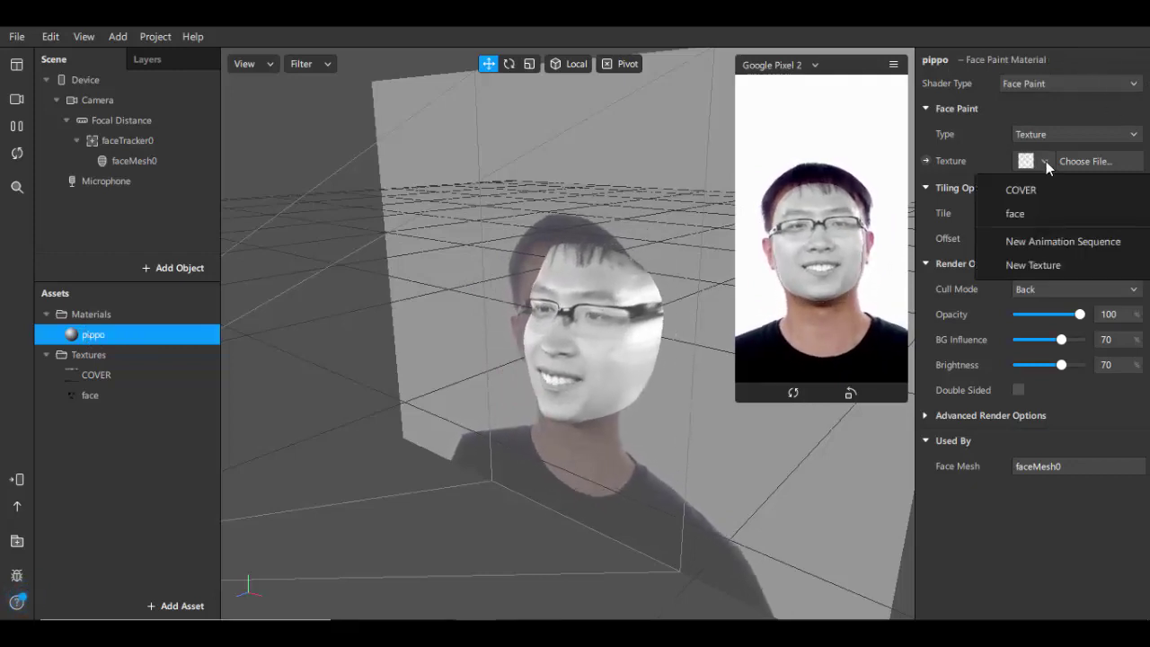
pyautogui.click(1054, 212)
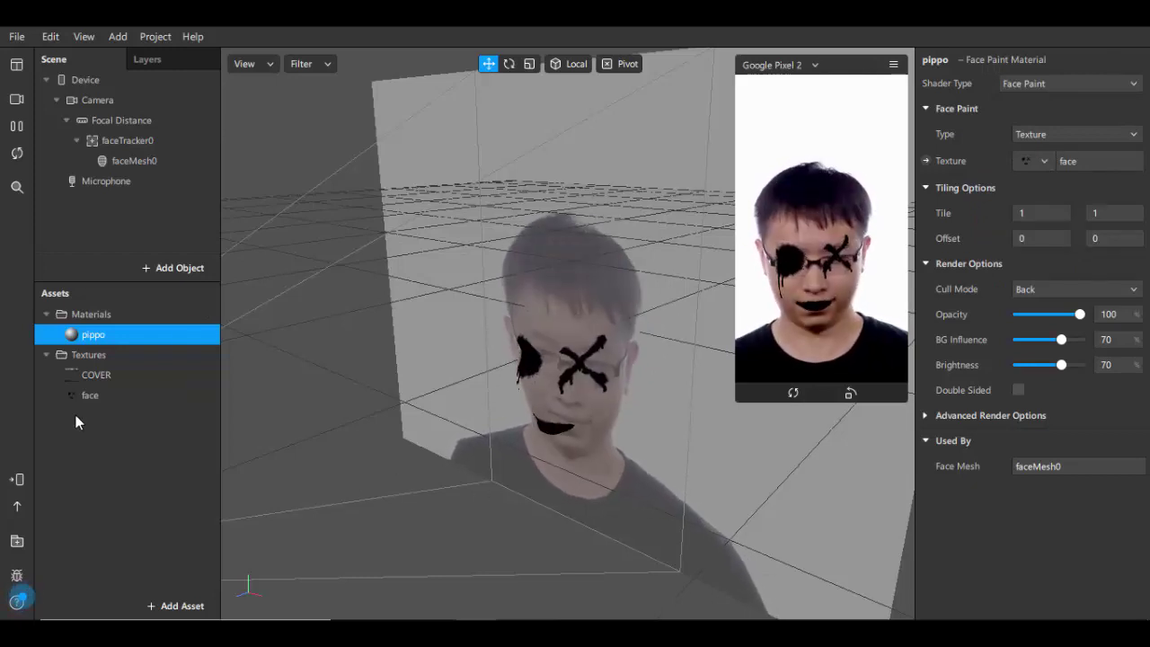
# Inspect the face texture's properties, and switch to the image editor to compare the faceMesh.jpg wireframe template with face.png
pyautogui.click(119, 395)
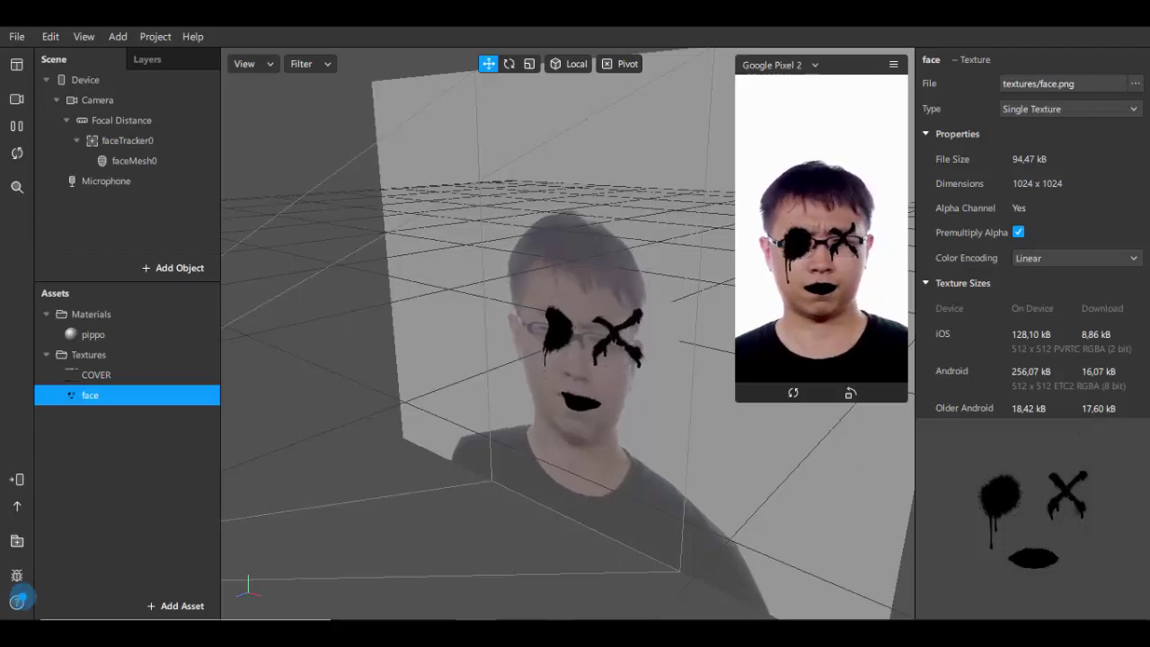
pyautogui.moveTo(539, 611)
pyautogui.click(726, 588)
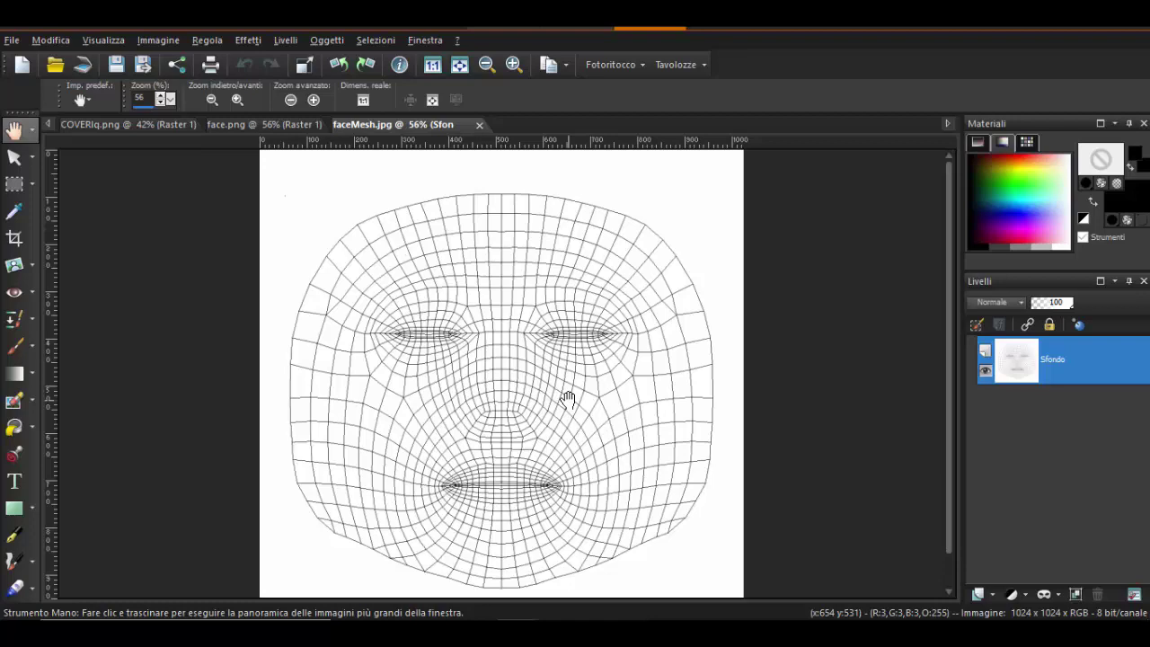
pyautogui.scroll(1, 571, 400)
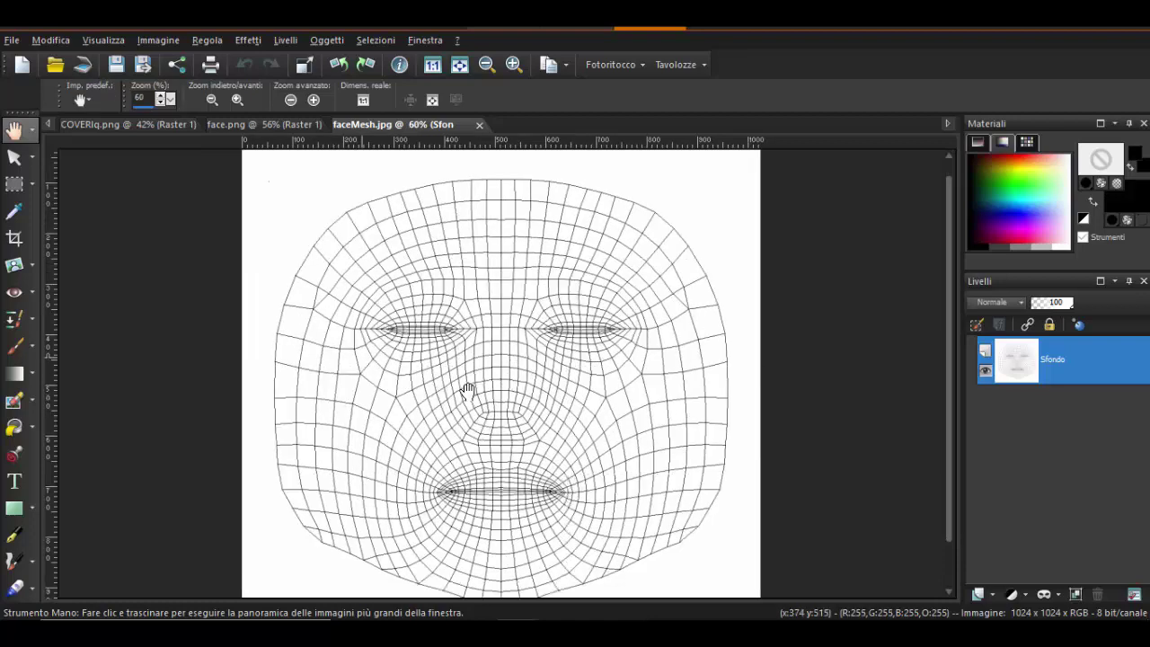
pyautogui.scroll(-1, 467, 377)
pyautogui.scroll(-1, 467, 371)
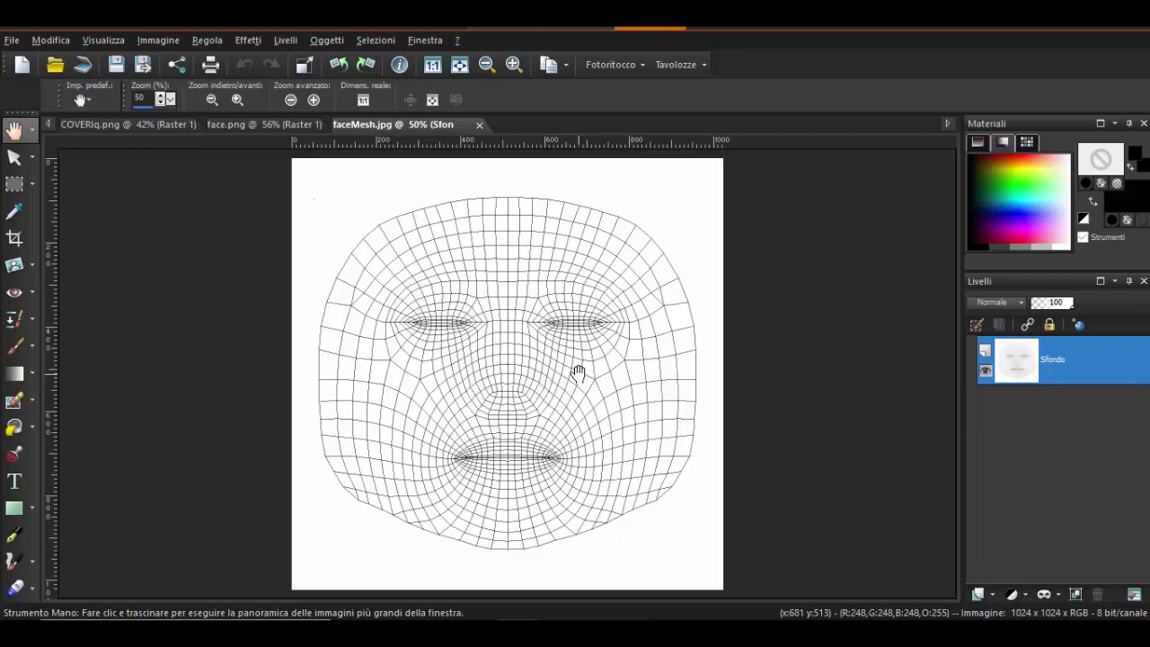
pyautogui.scroll(1, 576, 372)
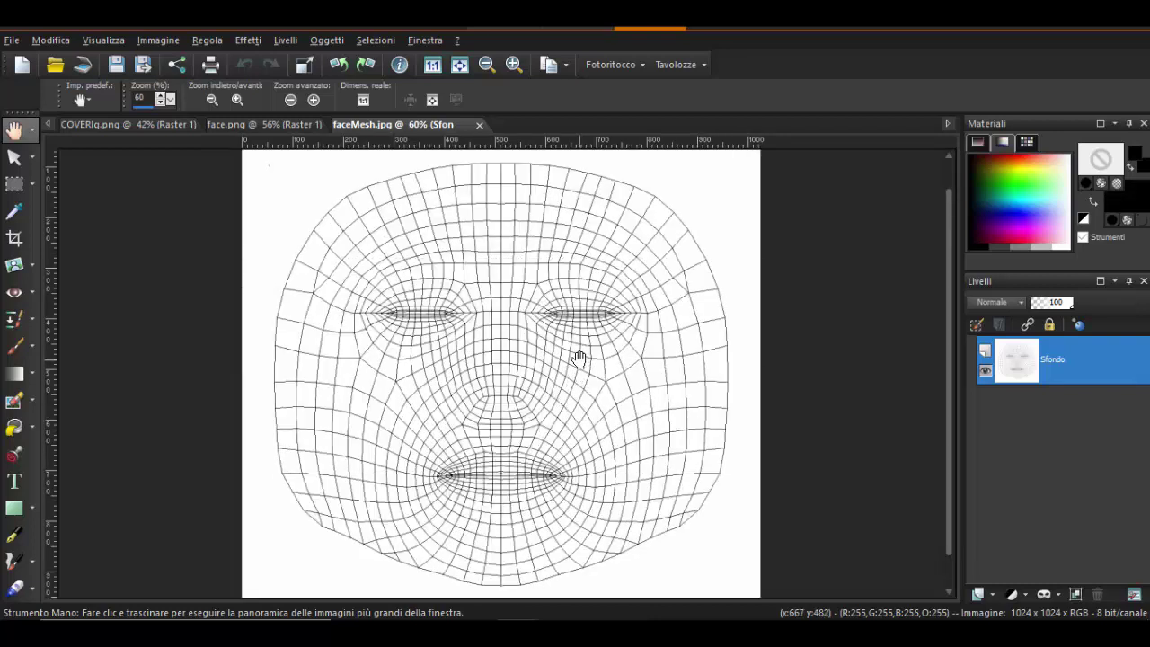
pyautogui.moveTo(579, 357); pyautogui.dragTo(577, 356)
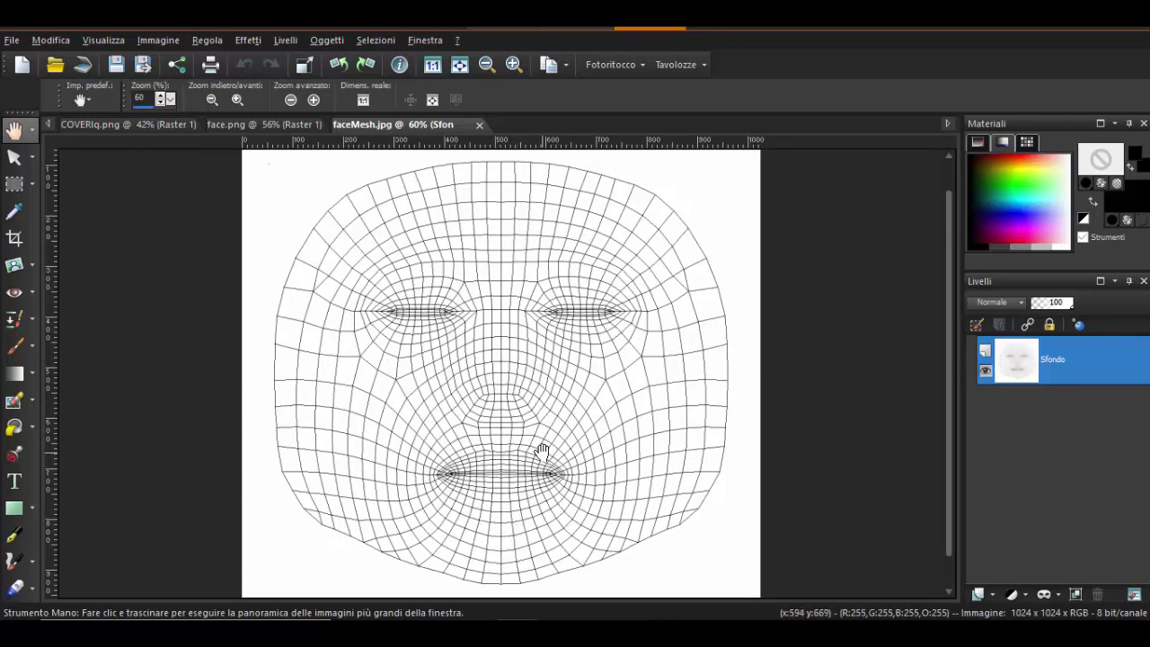
pyautogui.click(276, 131)
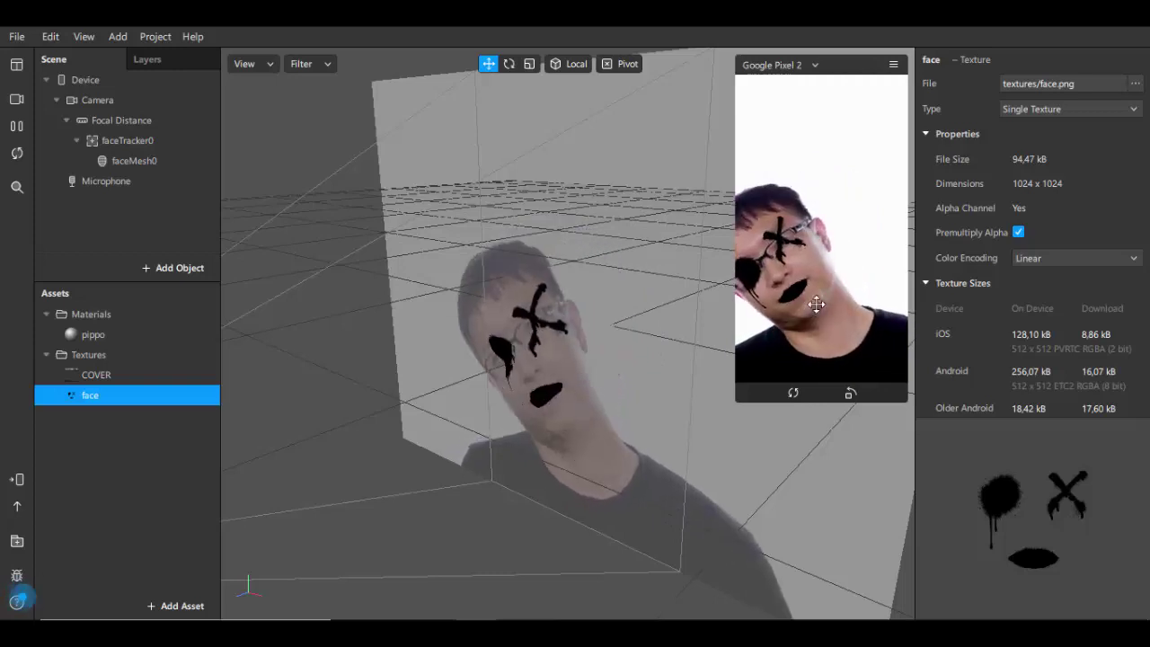
# Switch the real-time simulation to the first sample video and enlarge the device preview
pyautogui.click(16, 99)
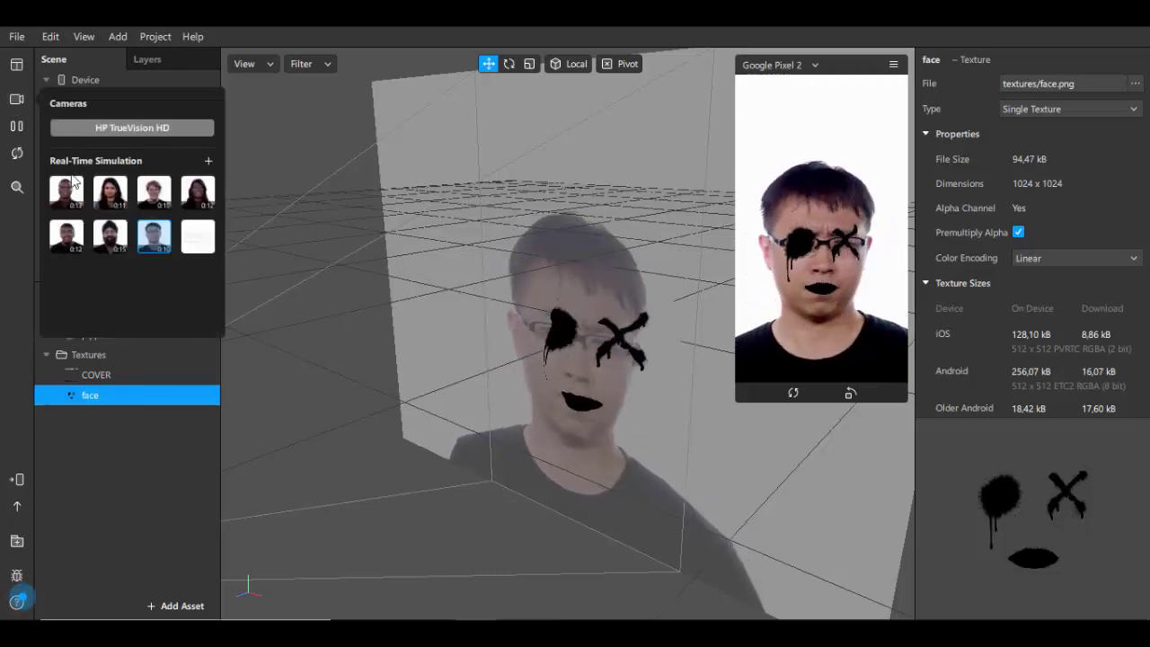
pyautogui.click(75, 193)
pyautogui.click(514, 254)
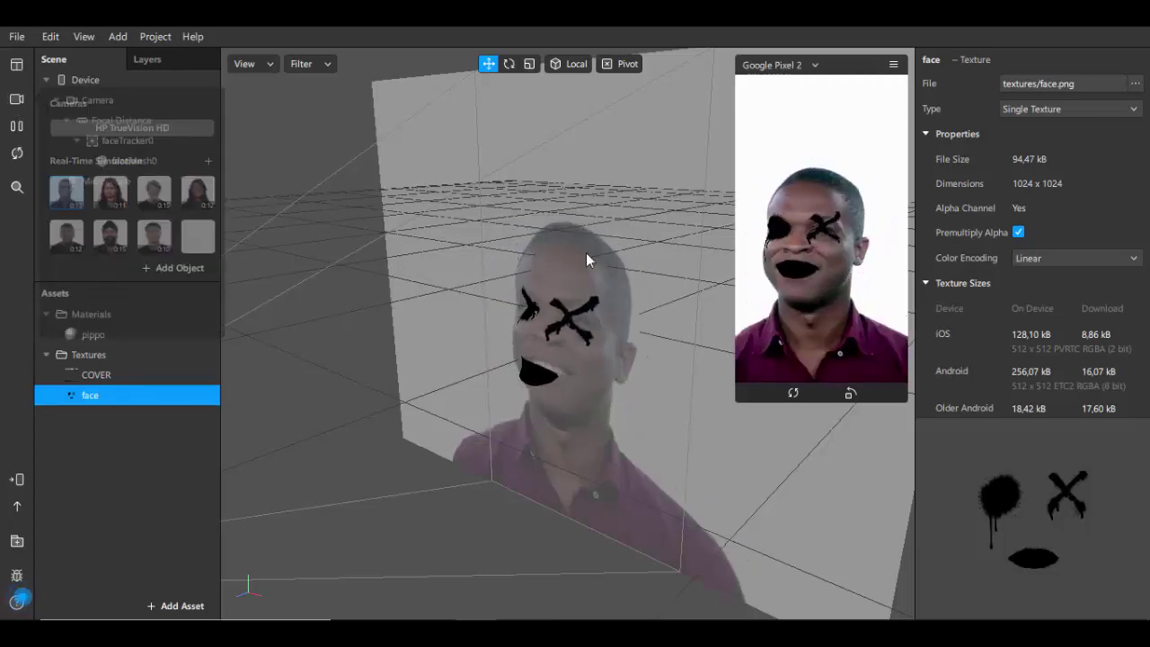
pyautogui.scroll(2, 790, 353)
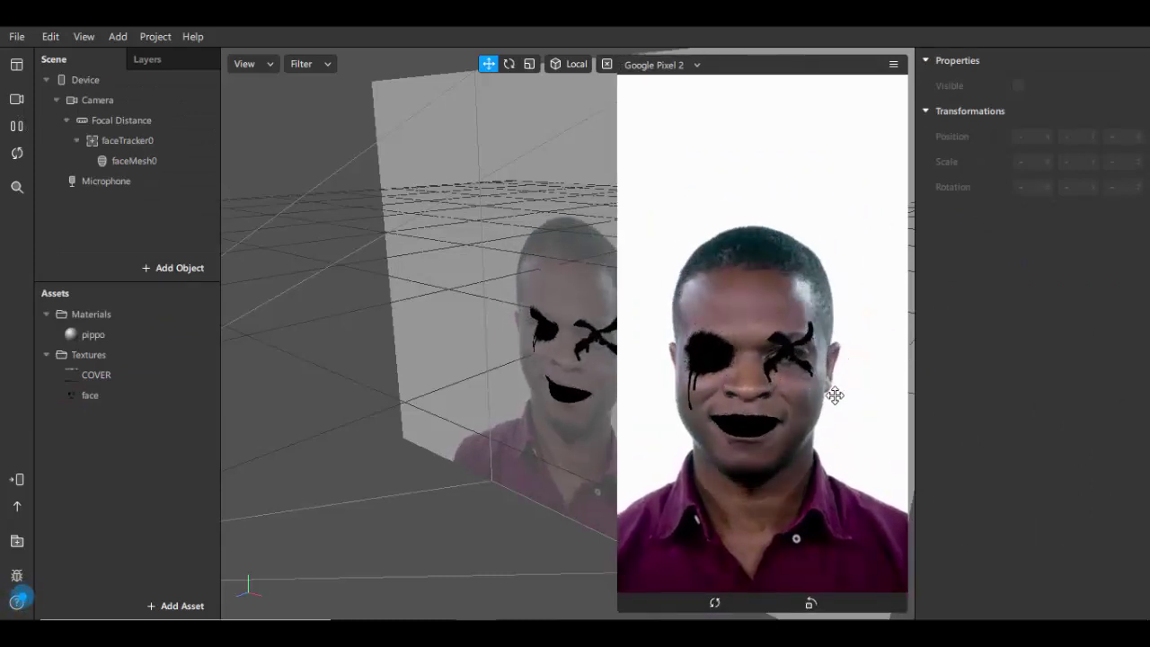
# Enable the Eyes and Mouth options on the face mesh and shrink the device preview
pyautogui.click(150, 162)
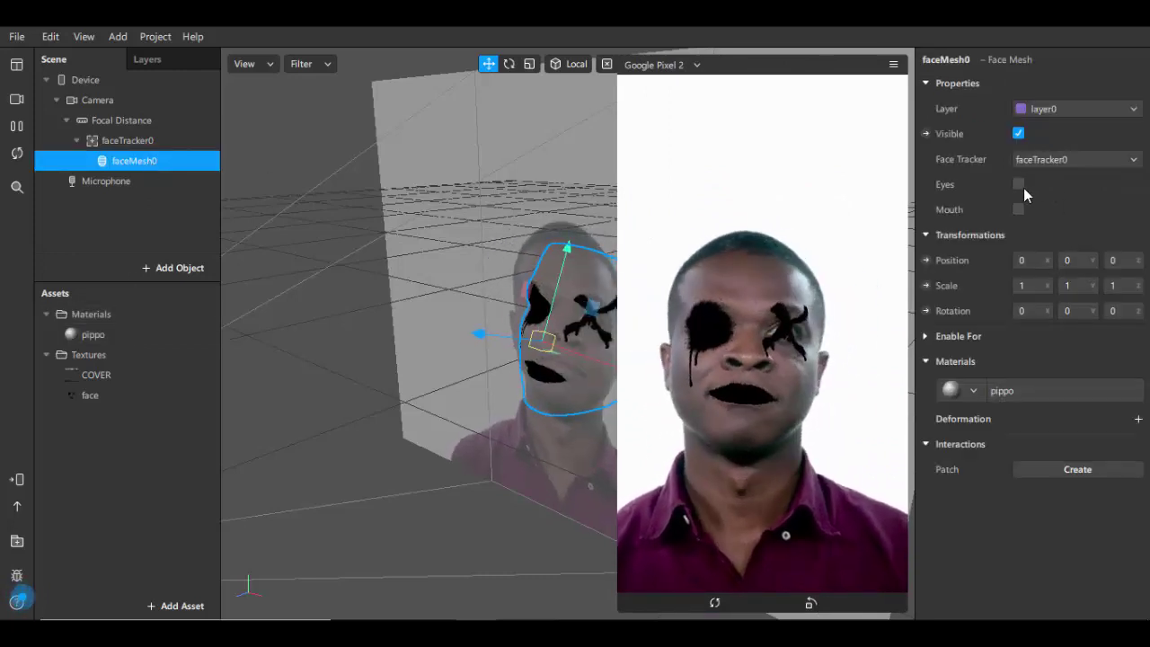
pyautogui.click(1019, 210)
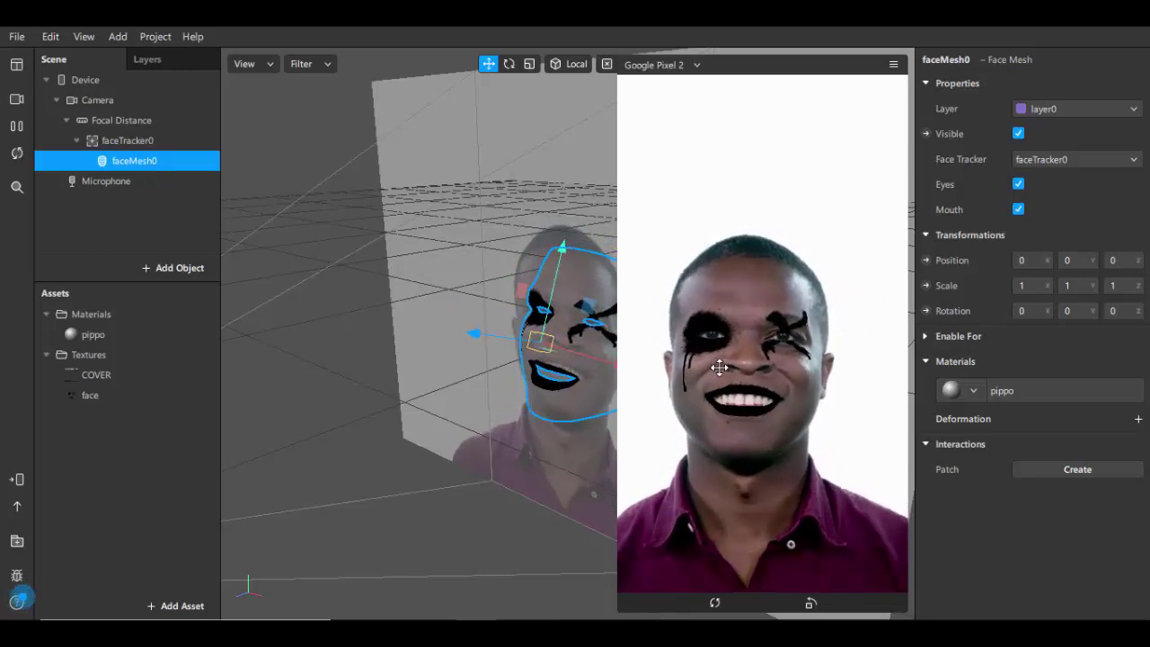
pyautogui.moveTo(624, 174); pyautogui.dragTo(764, 180)
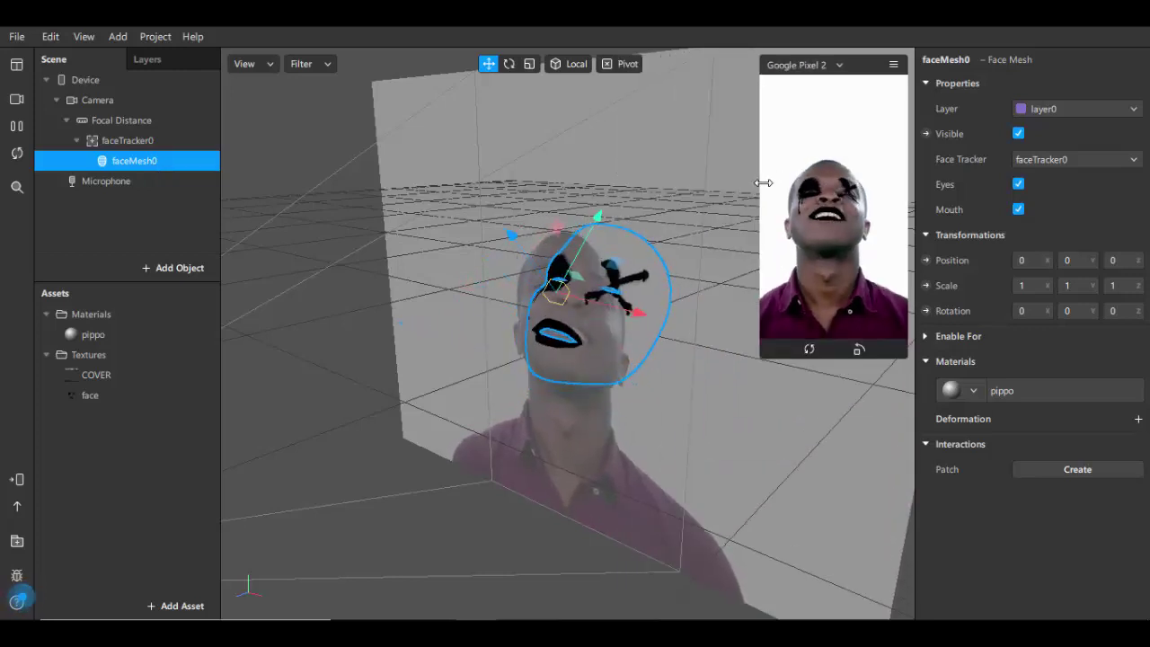
# Add a particle system under the face mesh and move its emitter to the top of the head
pyautogui.rightClick(143, 162)
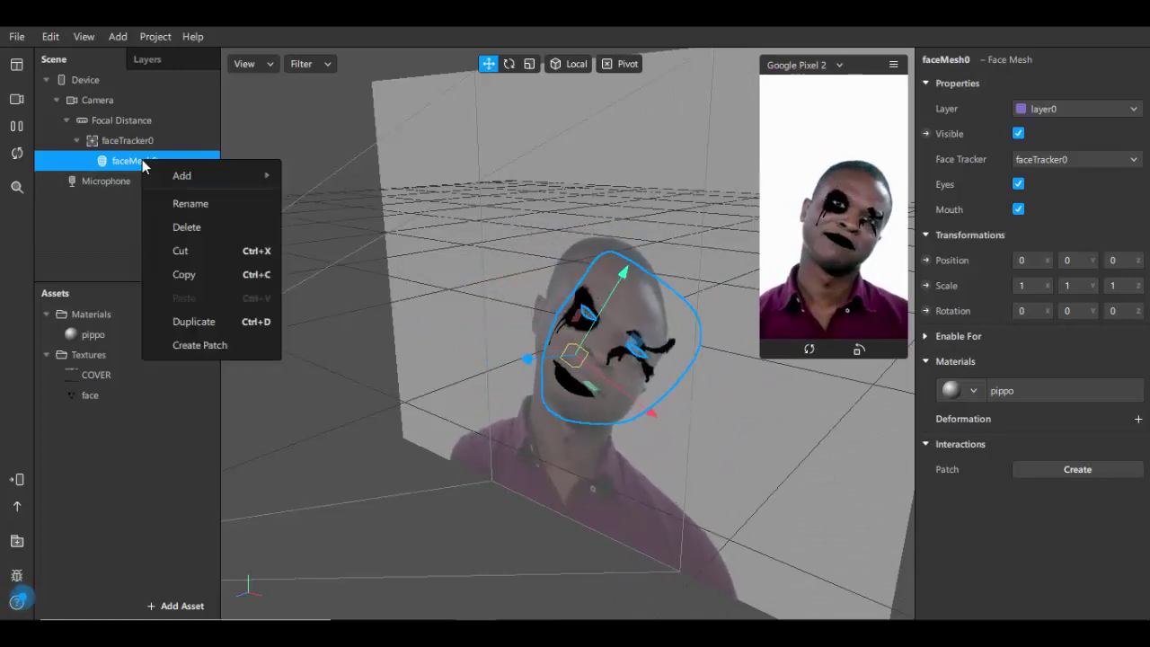
pyautogui.moveTo(260, 175)
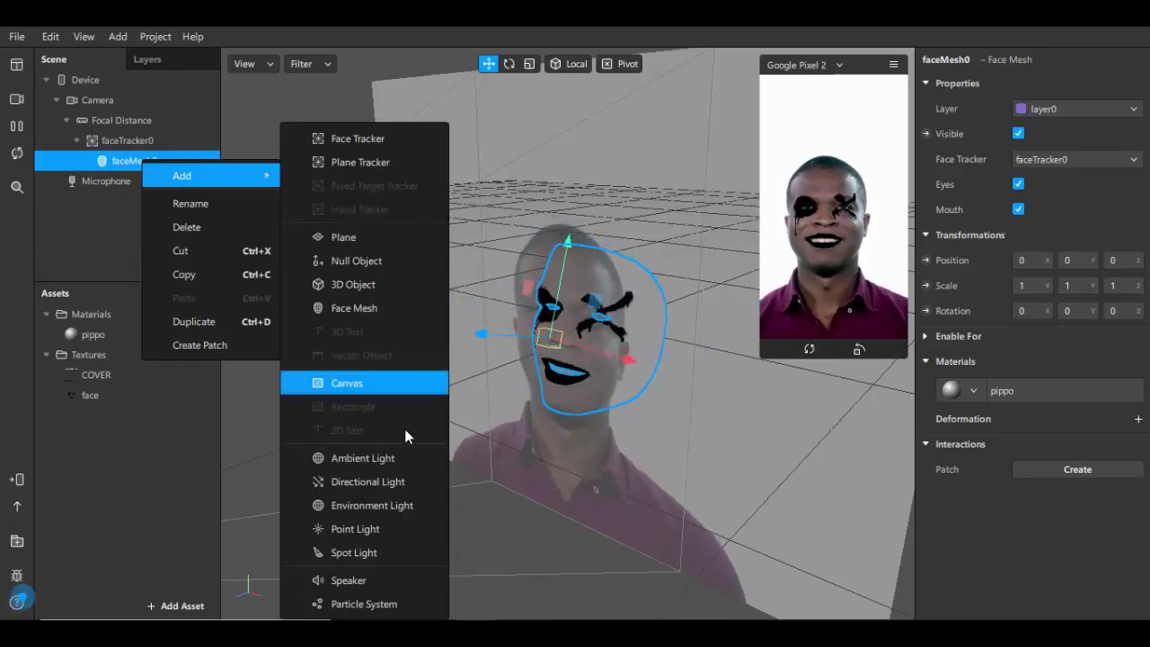
pyautogui.click(364, 603)
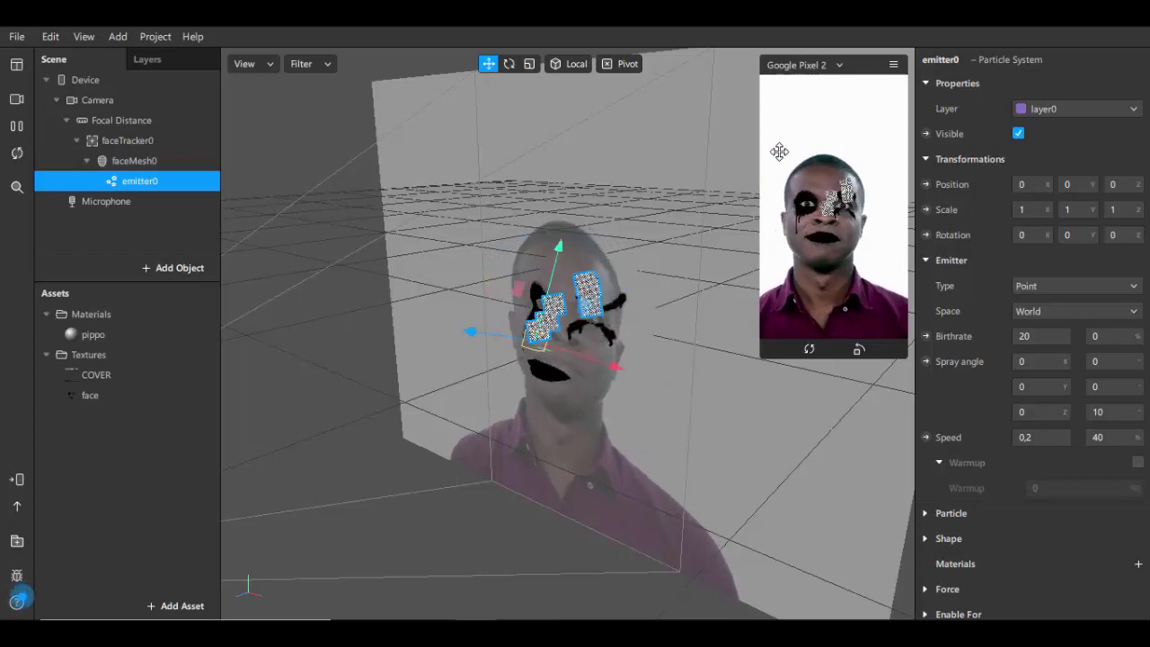
pyautogui.moveTo(763, 154); pyautogui.dragTo(683, 180)
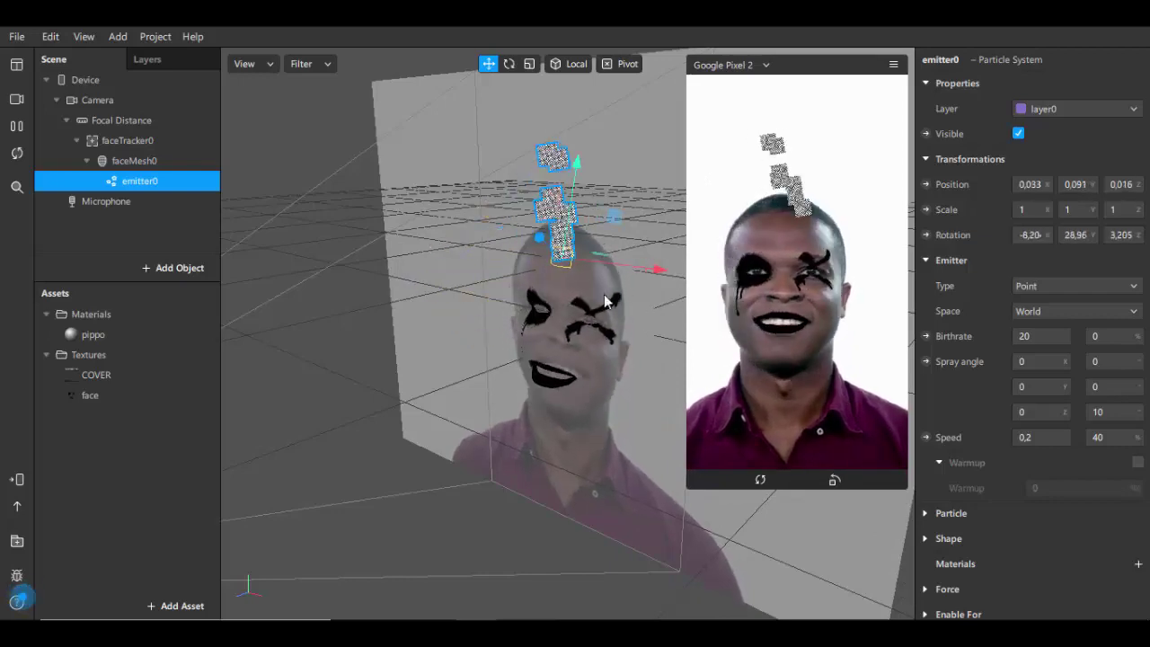
# Delete the face tracker together with its face mesh and emitter from the scene
pyautogui.click(154, 140)
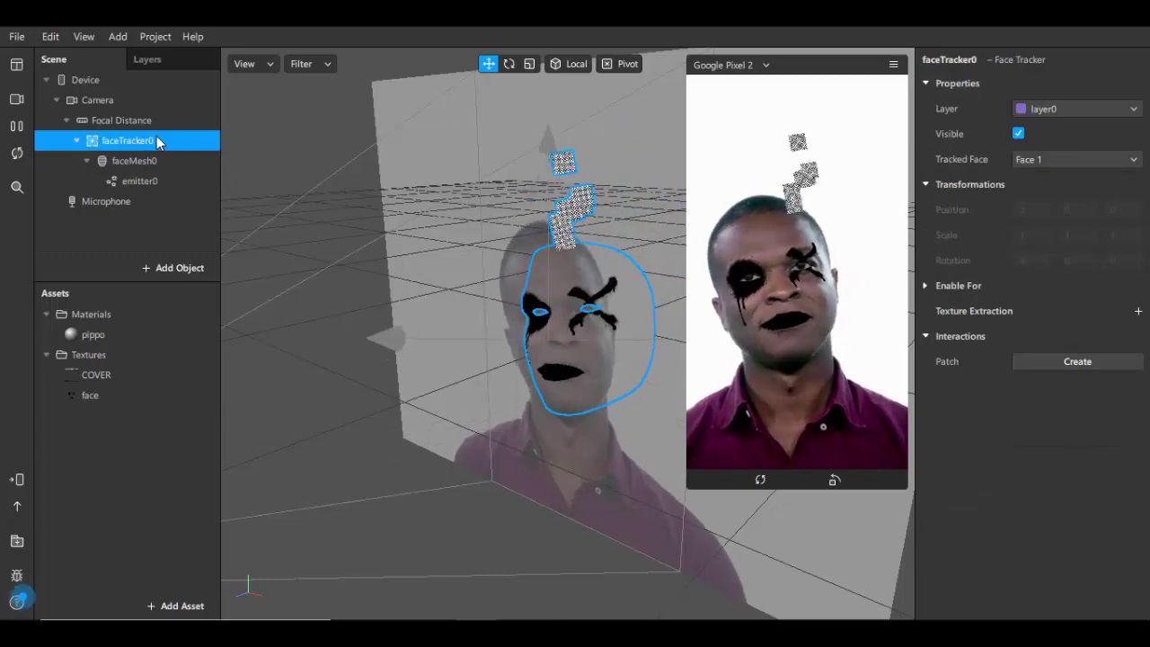
pyautogui.press('Delete')
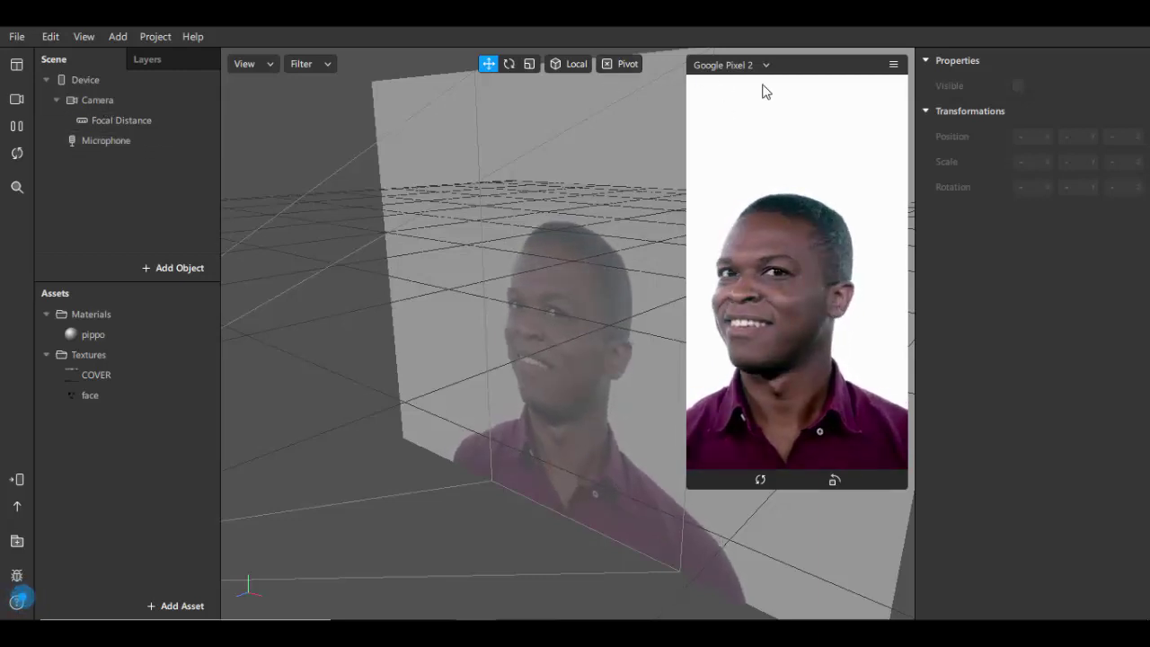
# Add a canvas under the camera and insert a rectangle inside the canvas
pyautogui.click(106, 99)
pyautogui.rightClick(106, 98)
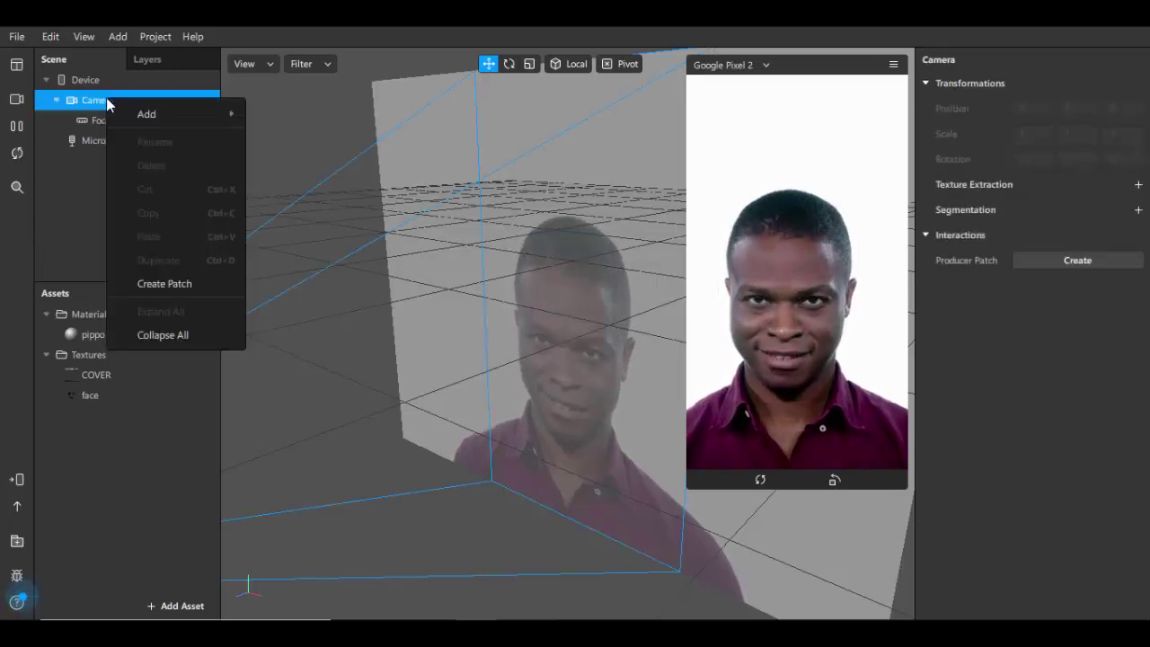
pyautogui.moveTo(161, 114)
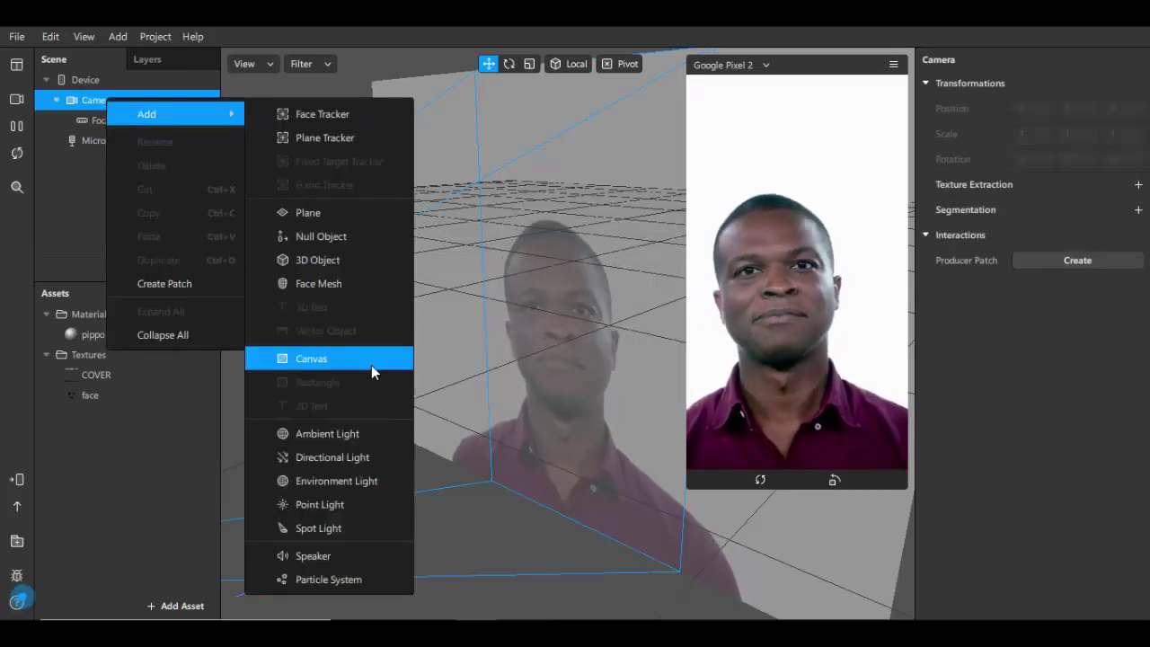
pyautogui.click(371, 359)
pyautogui.rightClick(113, 144)
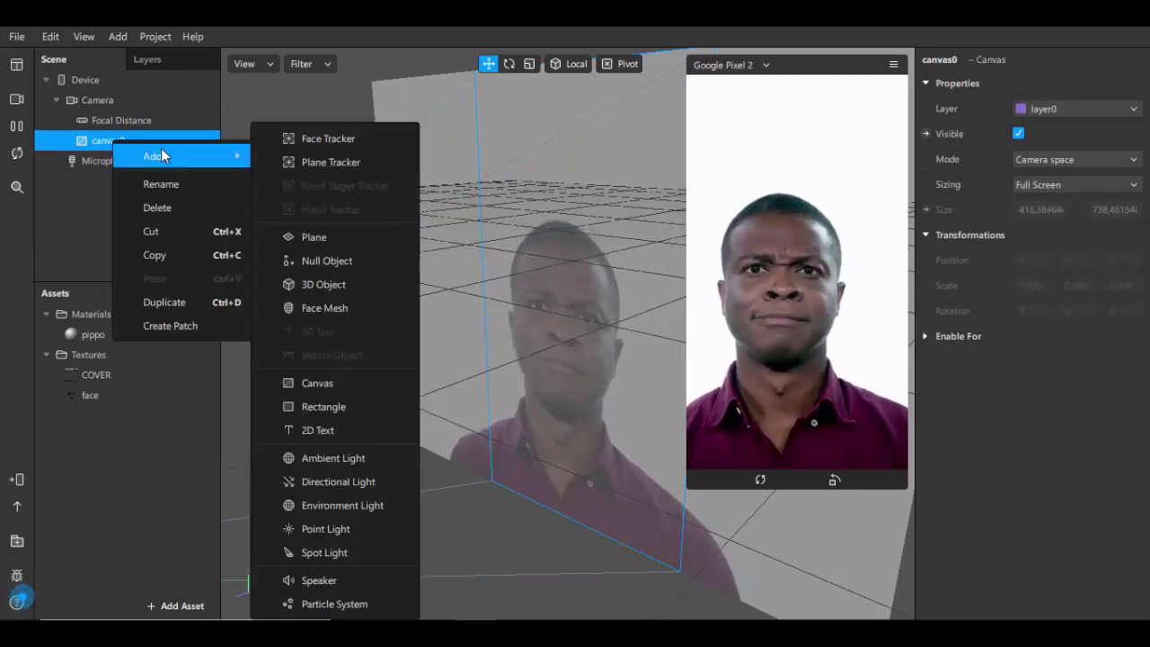
pyautogui.moveTo(153, 156)
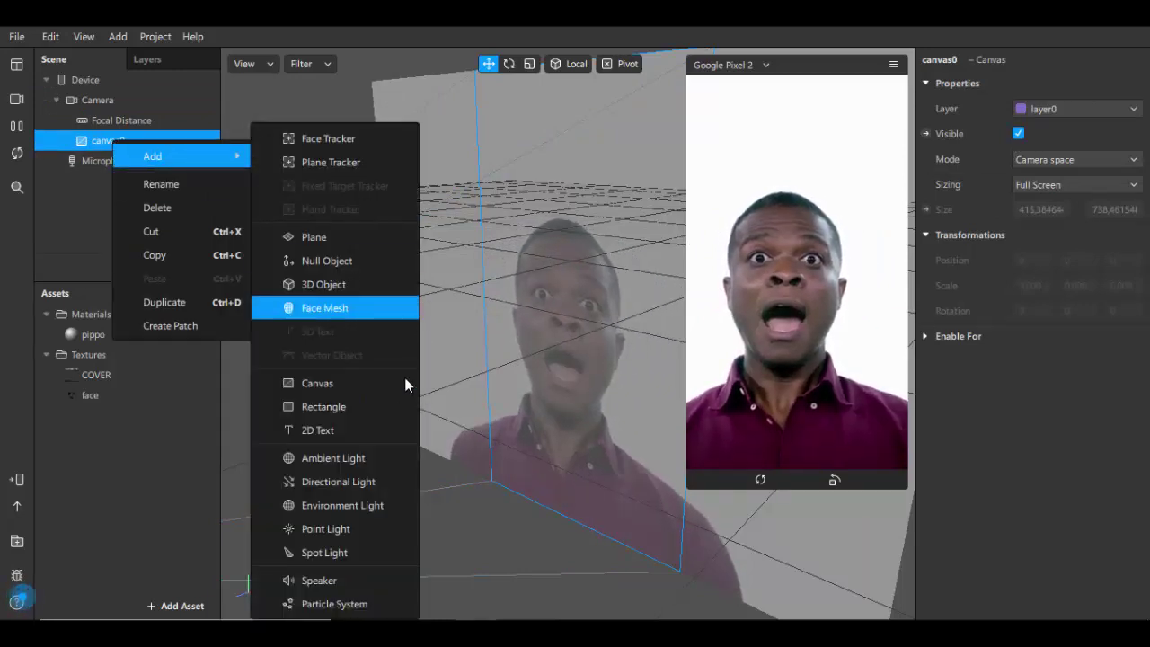
pyautogui.click(370, 405)
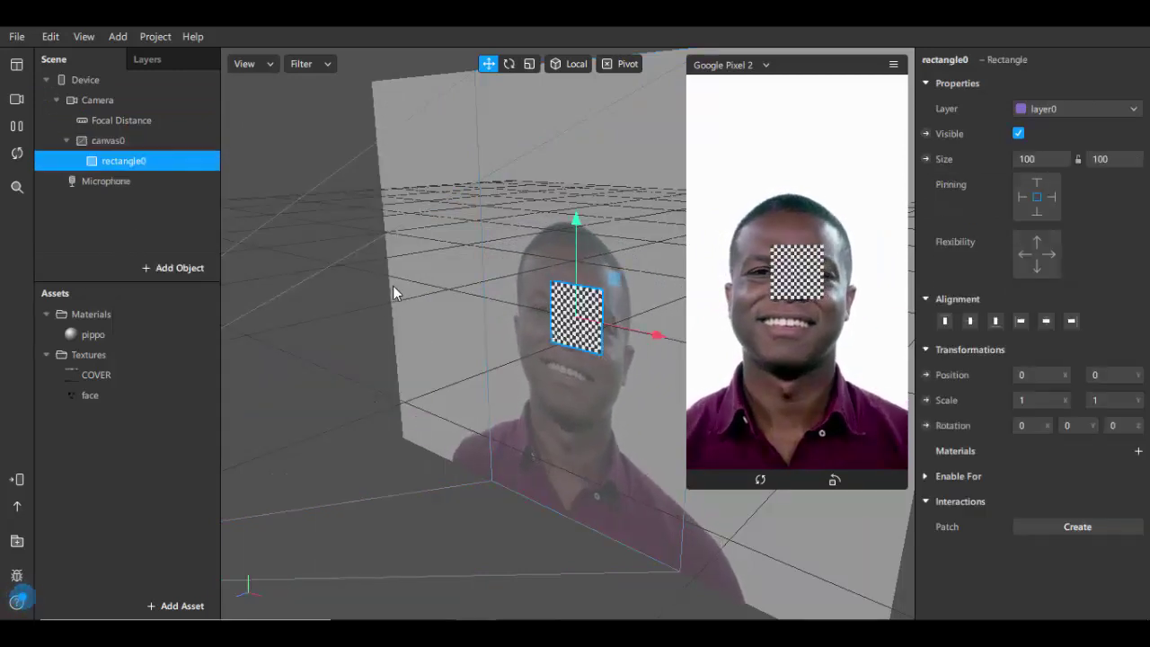
# Set the rectangle's size to Fill Width and Fill Height so it covers the whole canvas
pyautogui.click(1046, 159)
pyautogui.click(1047, 185)
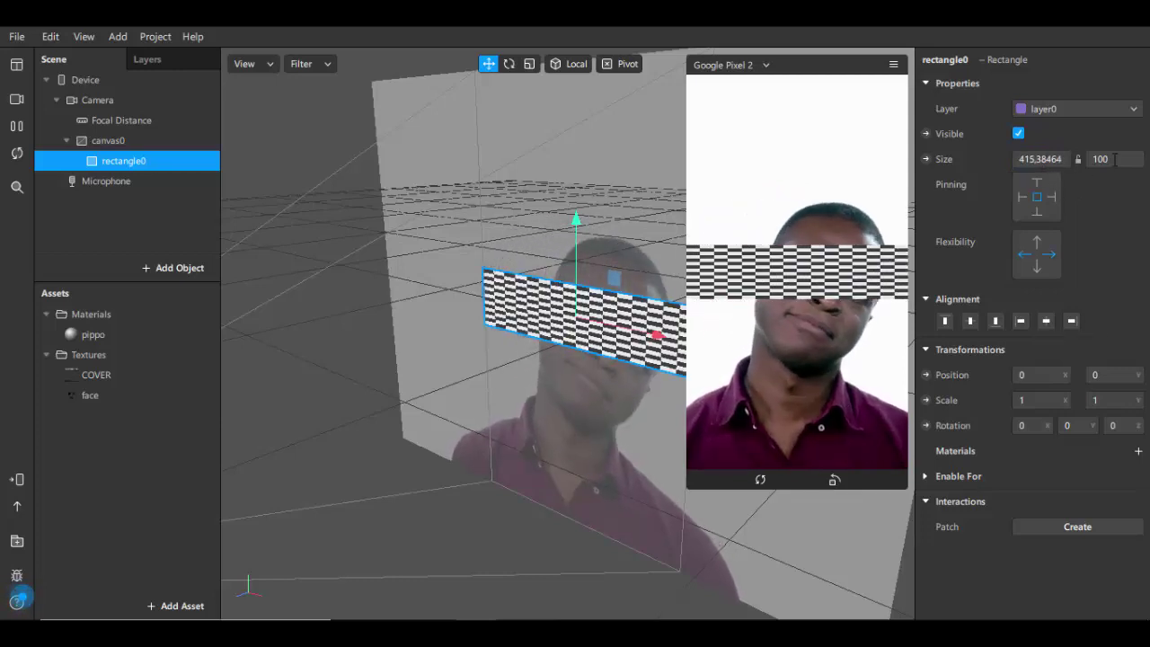
pyautogui.click(1112, 159)
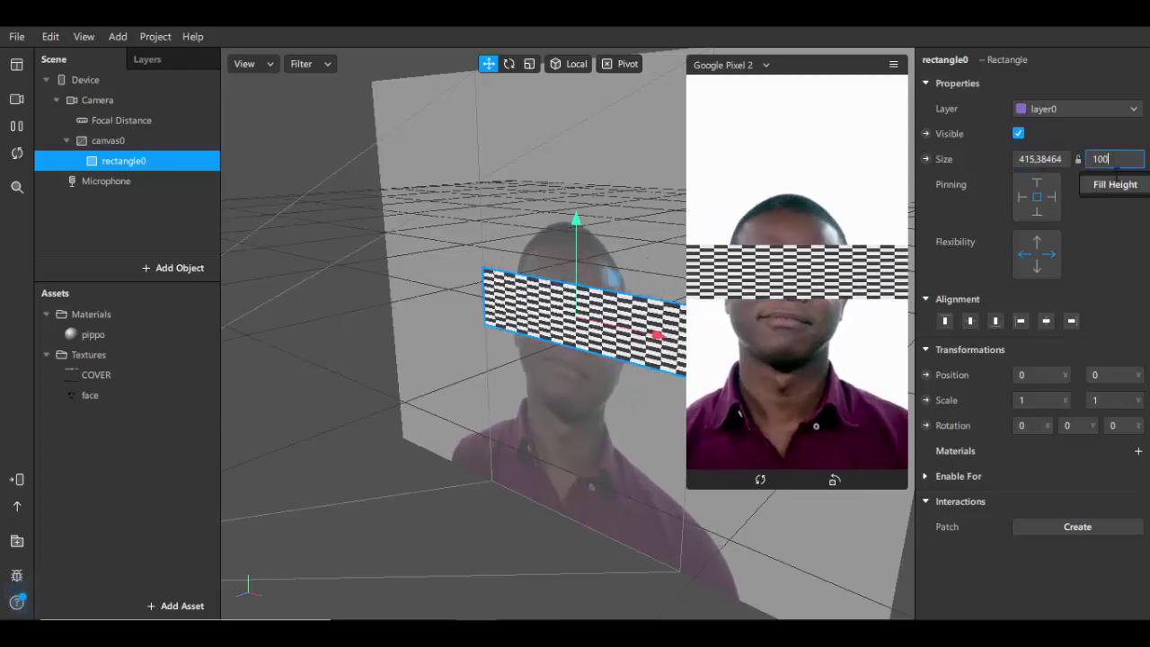
pyautogui.click(1115, 188)
pyautogui.scroll(-5, 602, 270)
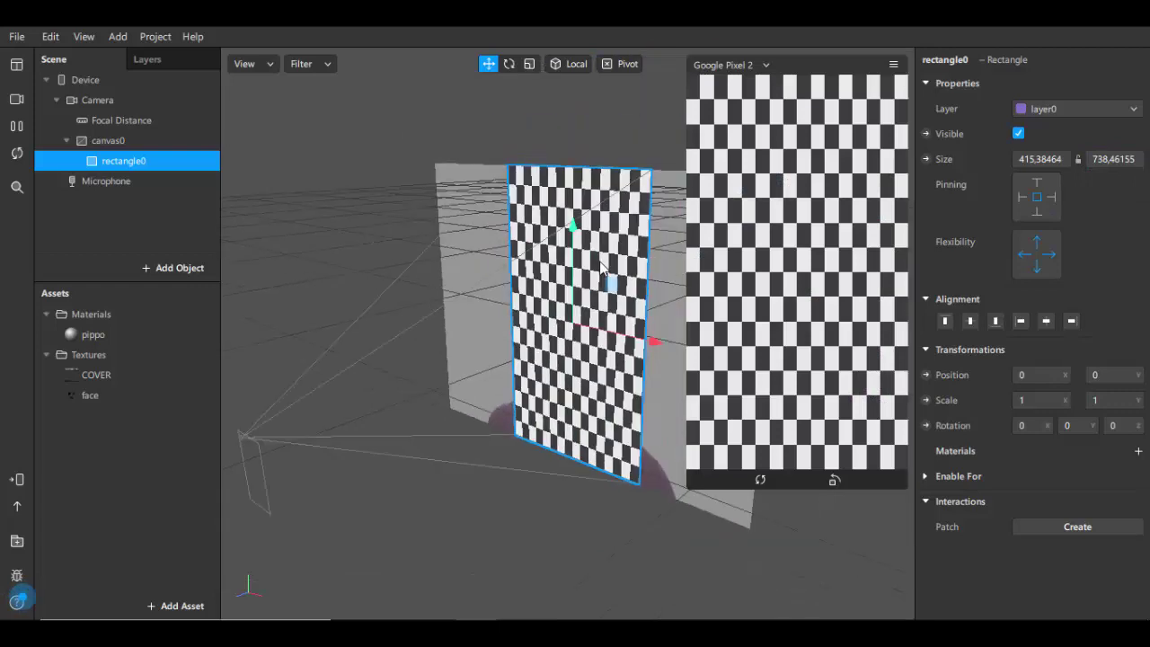
pyautogui.moveTo(579, 267); pyautogui.dragTo(508, 272)
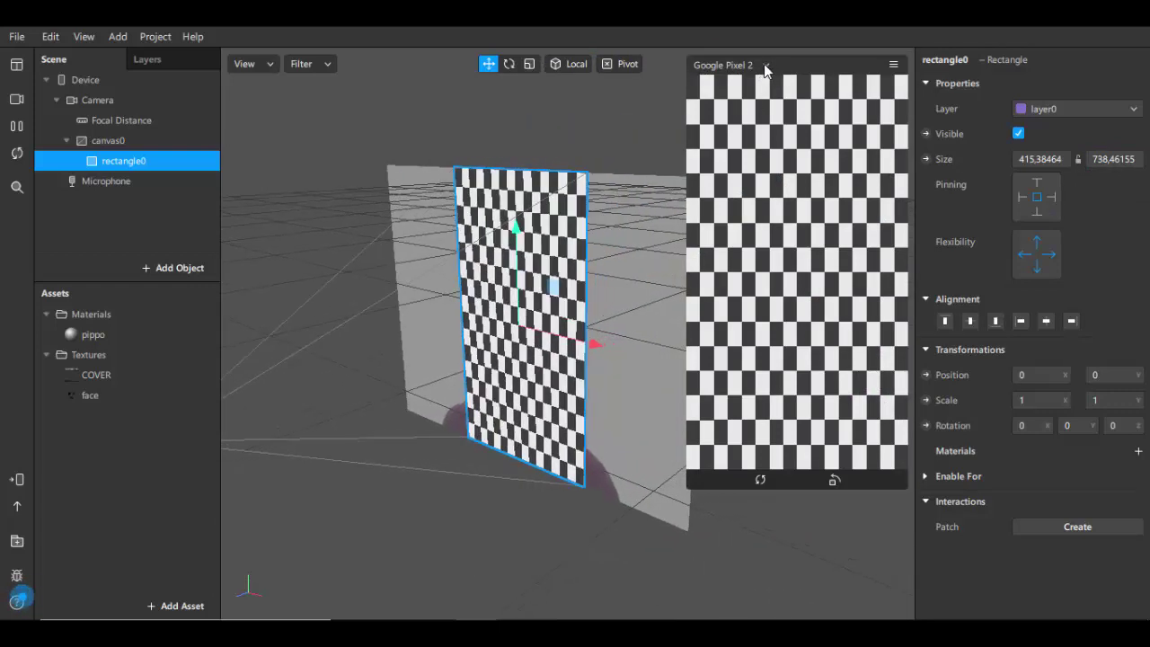
# Check how the rectangle fills the screen by previewing on the iPhone 8 Plus and the Google Pixel 2
pyautogui.click(764, 67)
pyautogui.moveTo(769, 92)
pyautogui.click(866, 106)
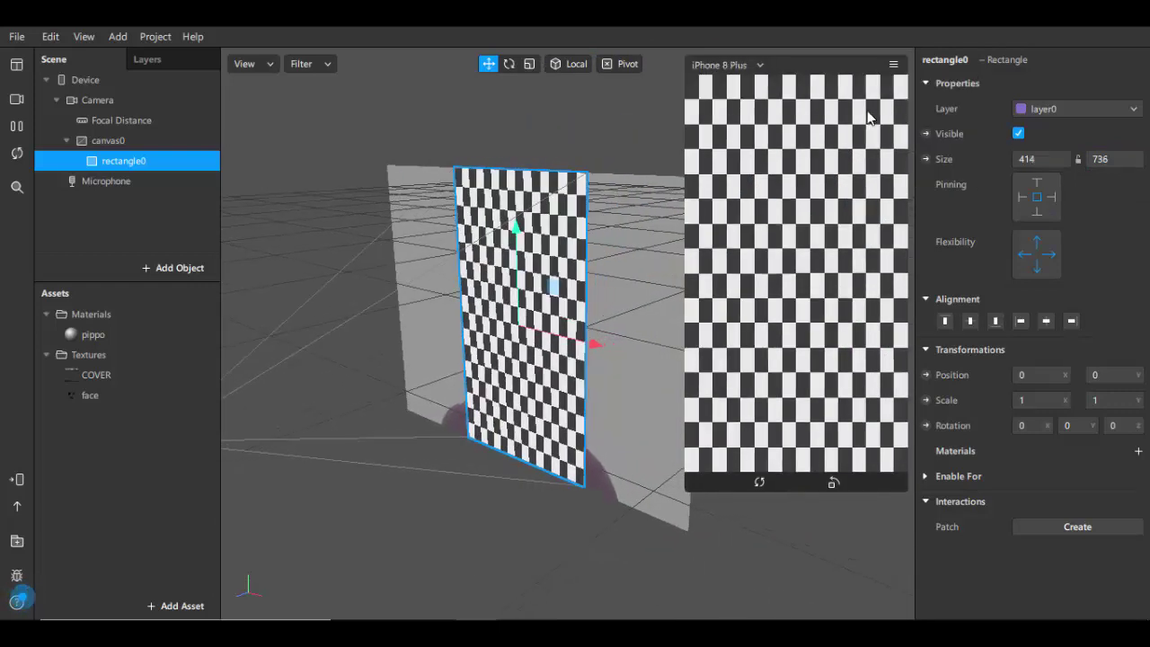
pyautogui.click(760, 68)
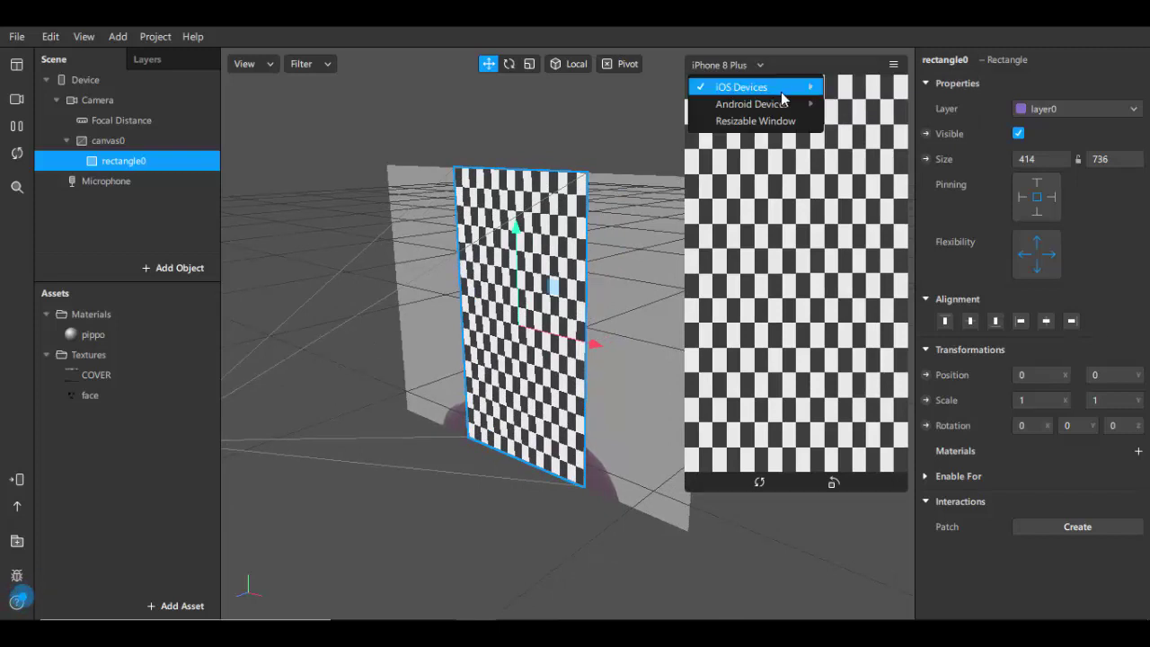
pyautogui.moveTo(774, 106)
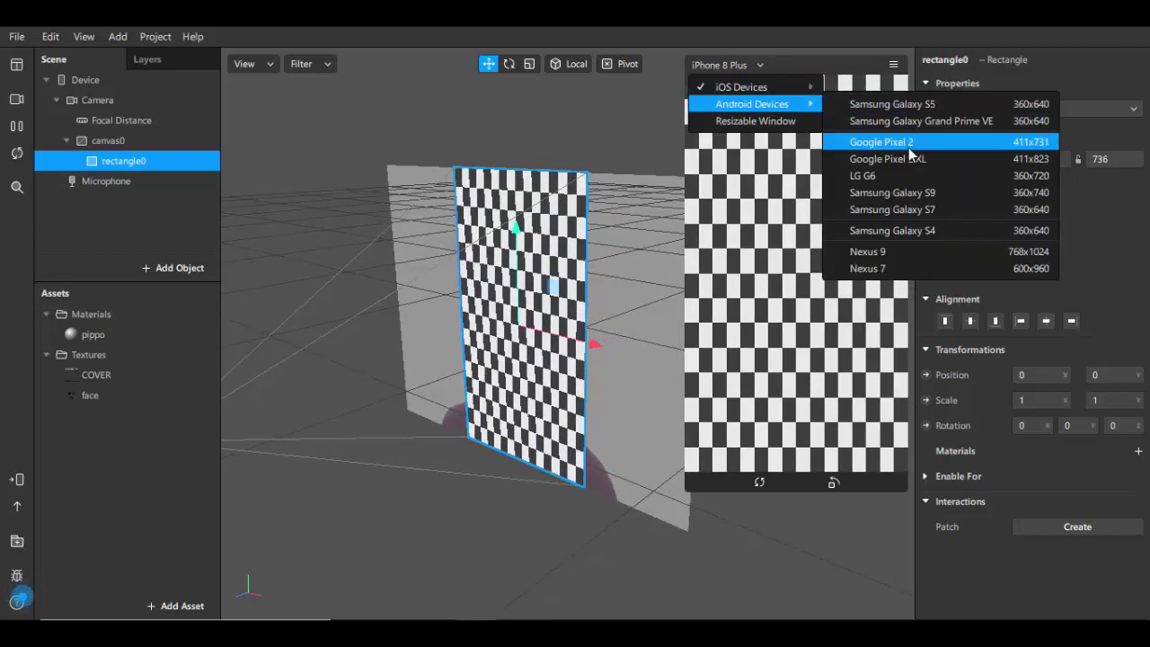
pyautogui.click(831, 142)
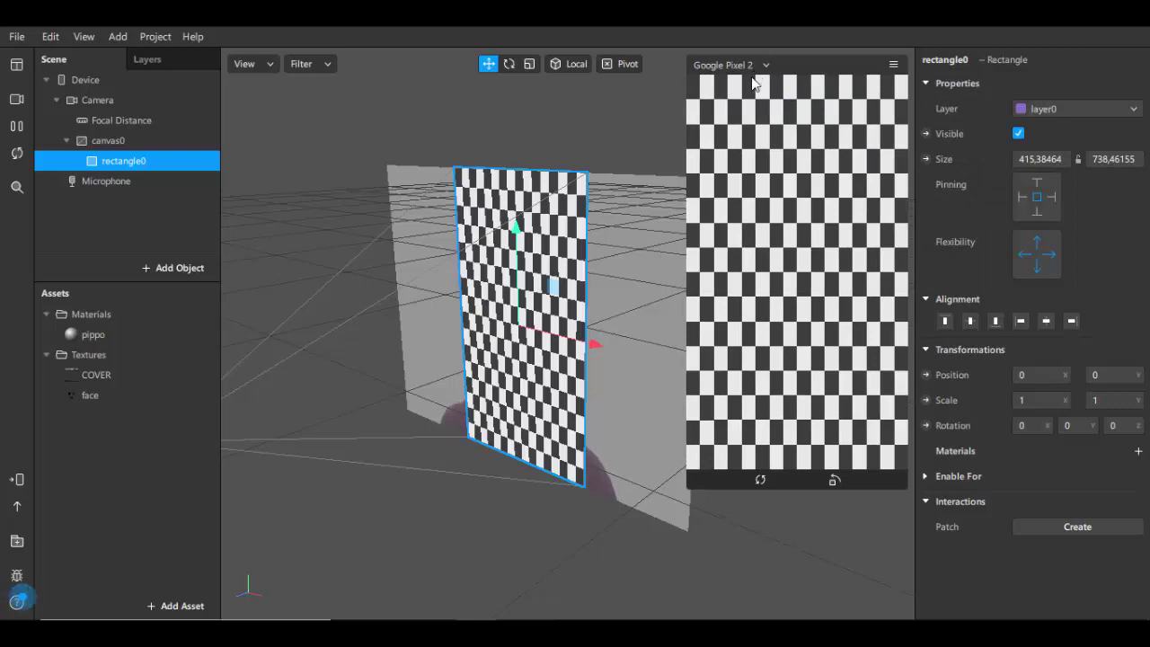
# Create a new material on the rectangle and rename it franco
pyautogui.click(1139, 452)
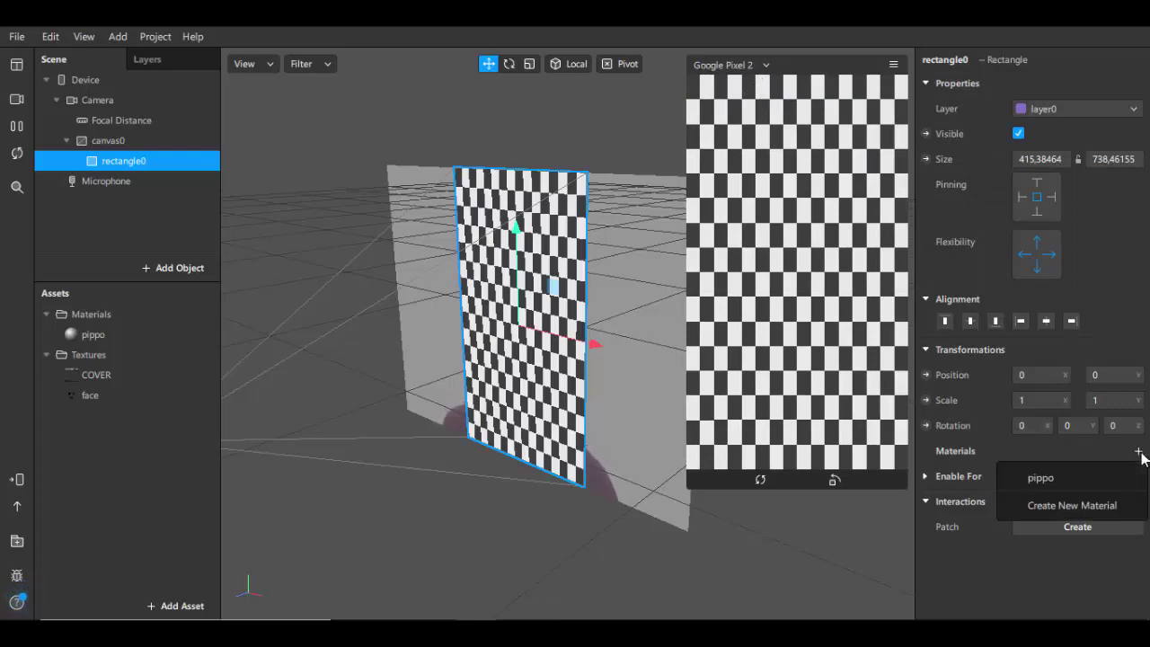
pyautogui.click(1131, 506)
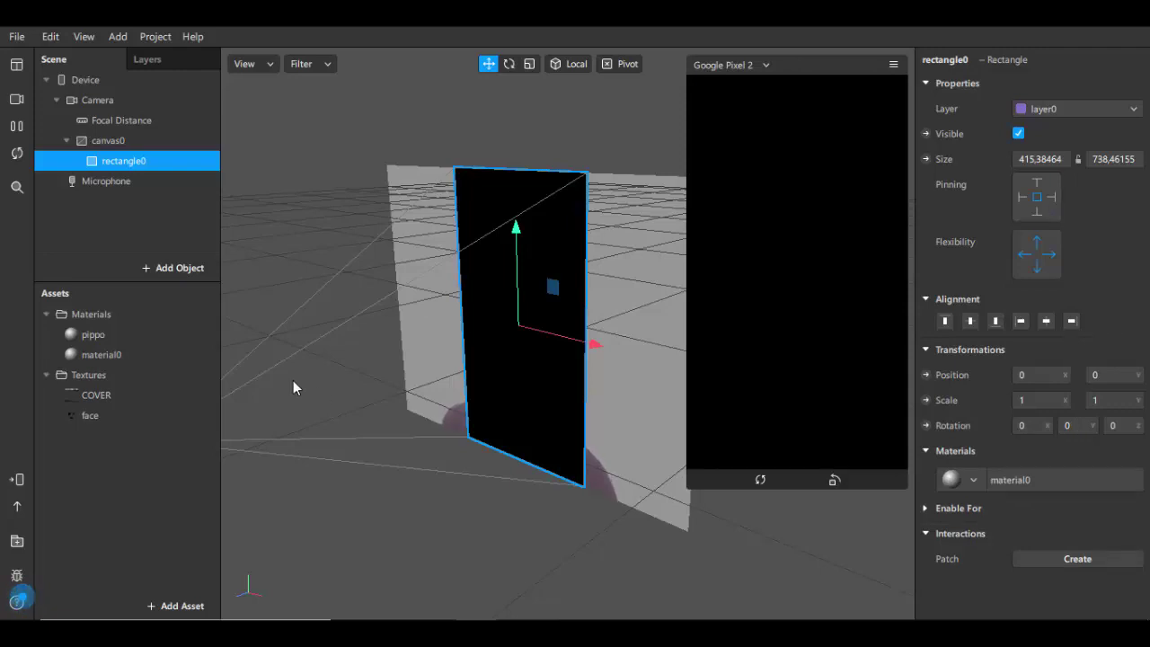
pyautogui.click(145, 363)
pyautogui.doubleClick(157, 360)
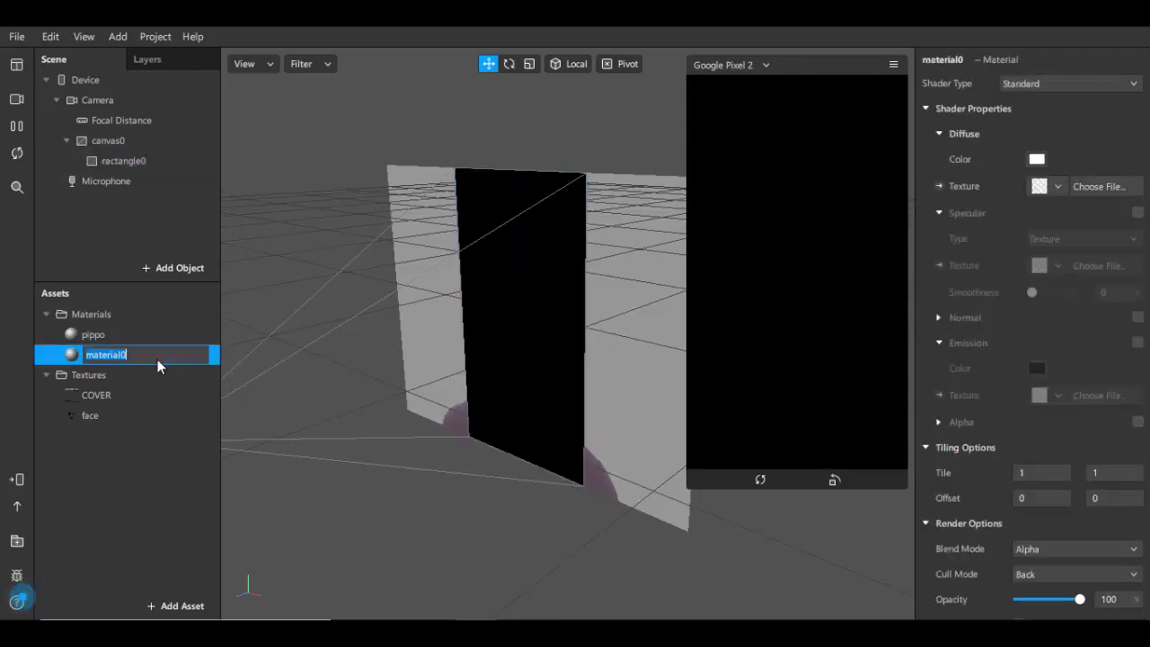
pyautogui.write('franco')
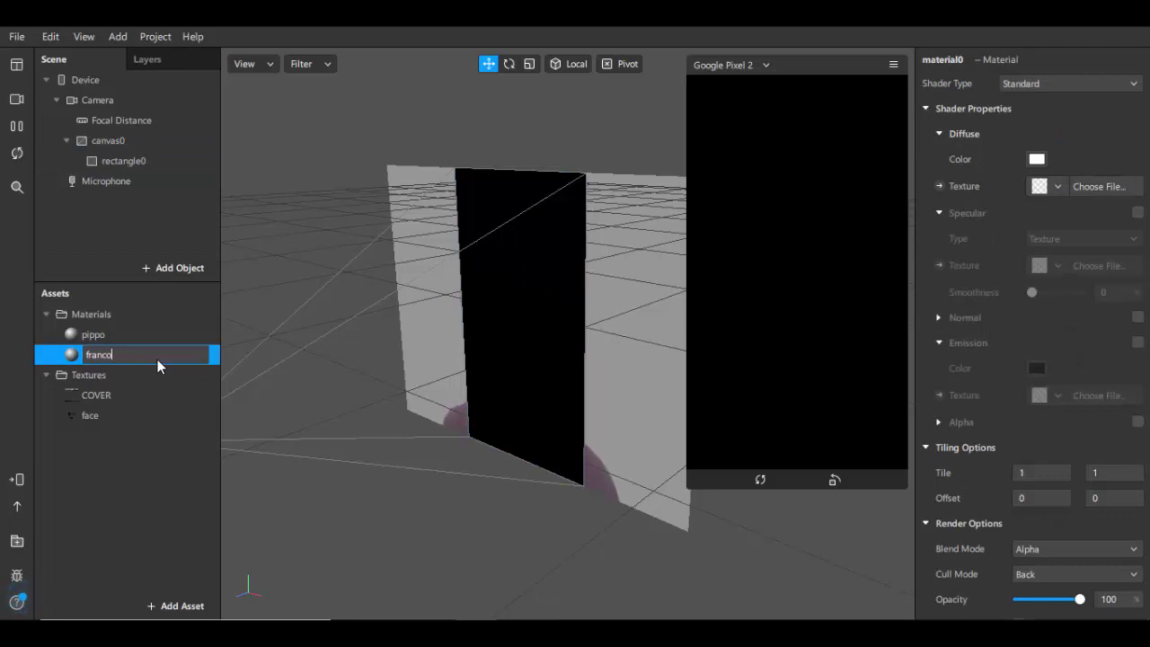
pyautogui.press('Return')
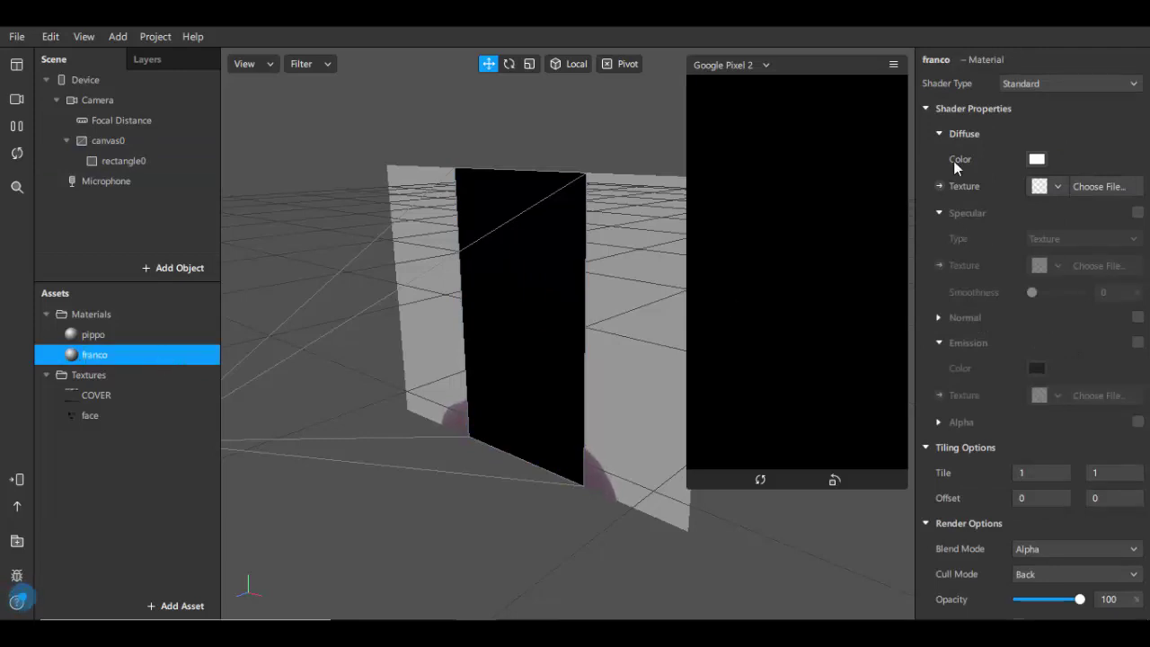
# Set the franco material's shader type to Flat and apply the COVER texture to its diffuse channel
pyautogui.click(1020, 80)
pyautogui.click(1065, 96)
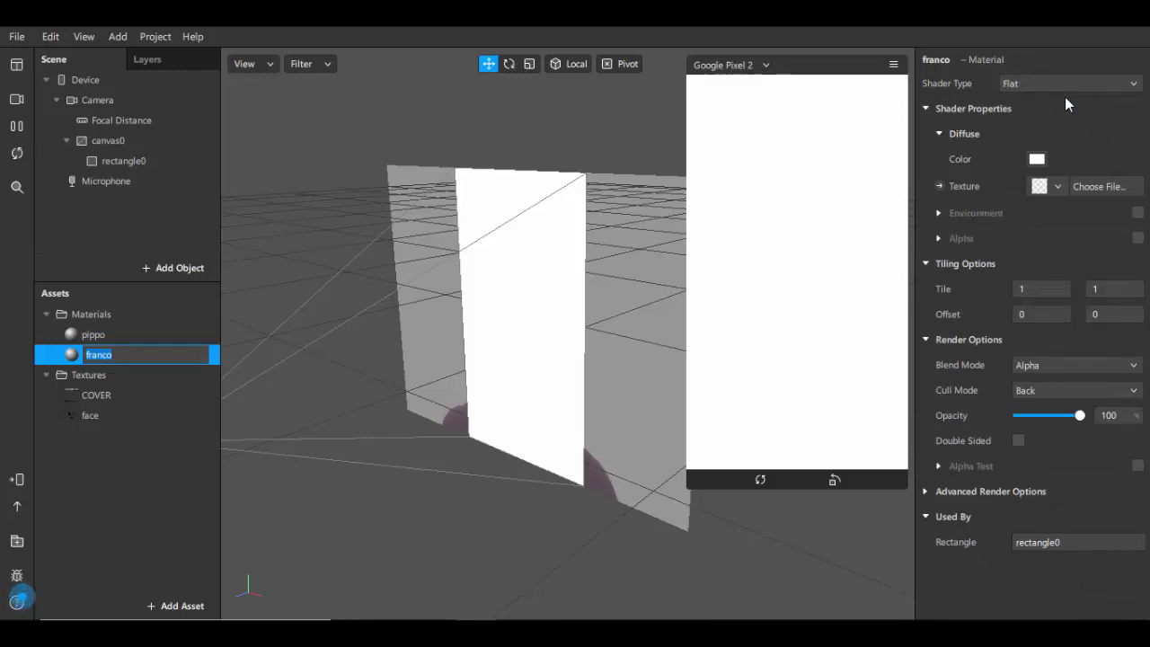
pyautogui.click(1058, 186)
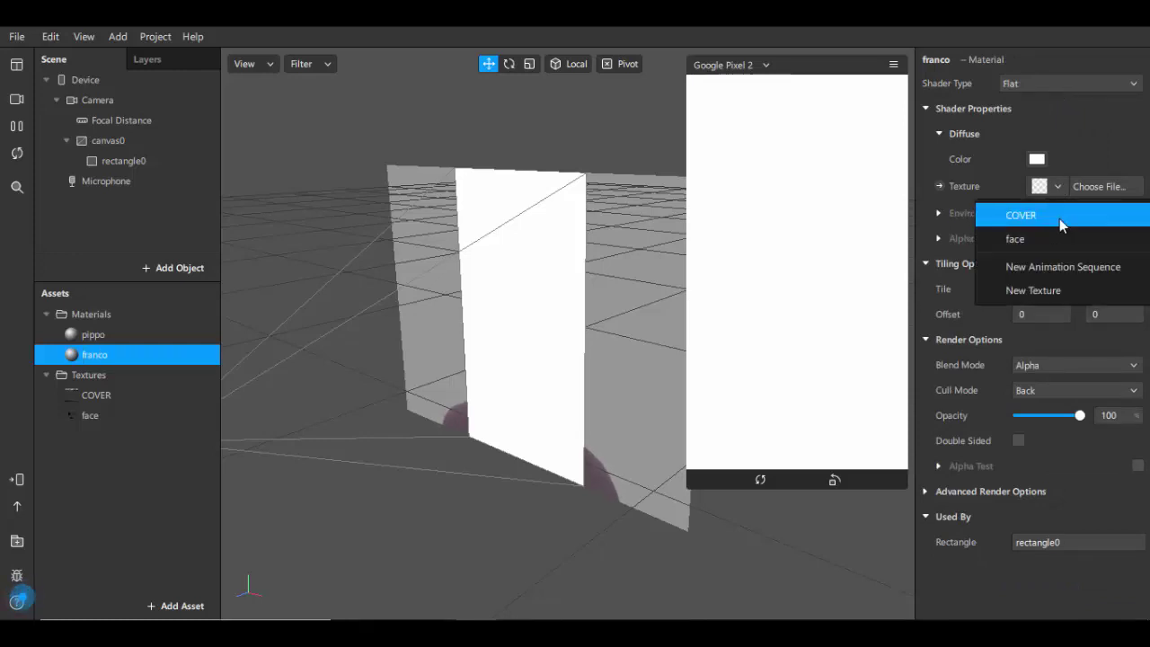
pyautogui.click(1059, 217)
# Enlarge the device preview and check the overlay's fit on the Nexus 9 and the iPhone 8
pyautogui.moveTo(688, 212); pyautogui.dragTo(618, 212)
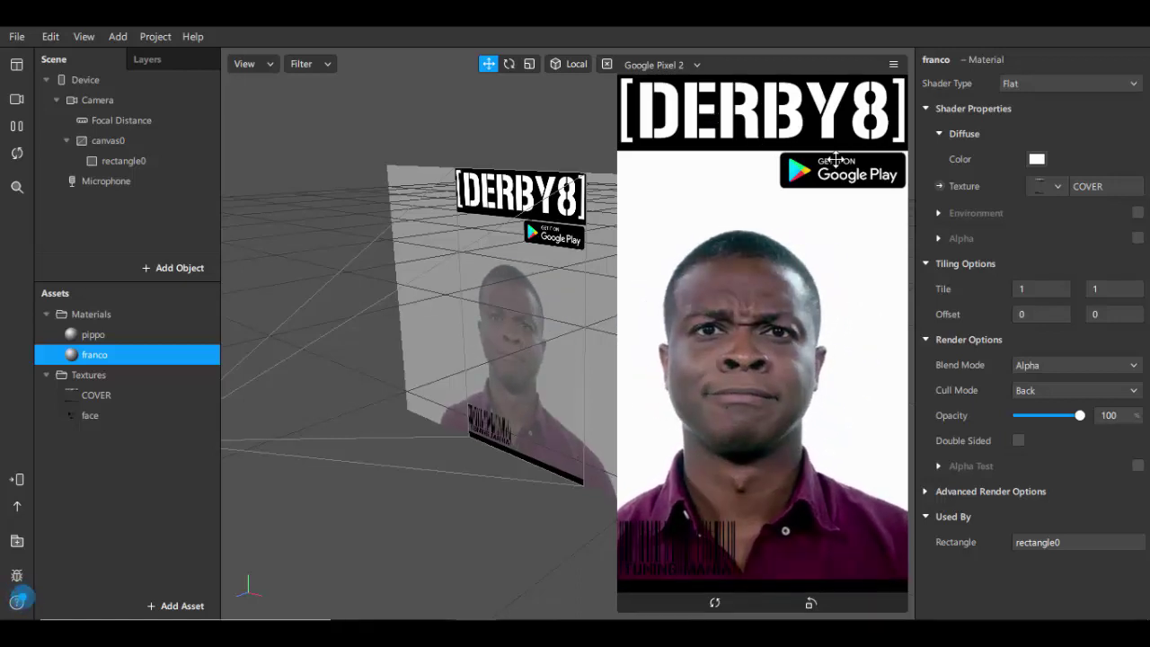
pyautogui.click(697, 64)
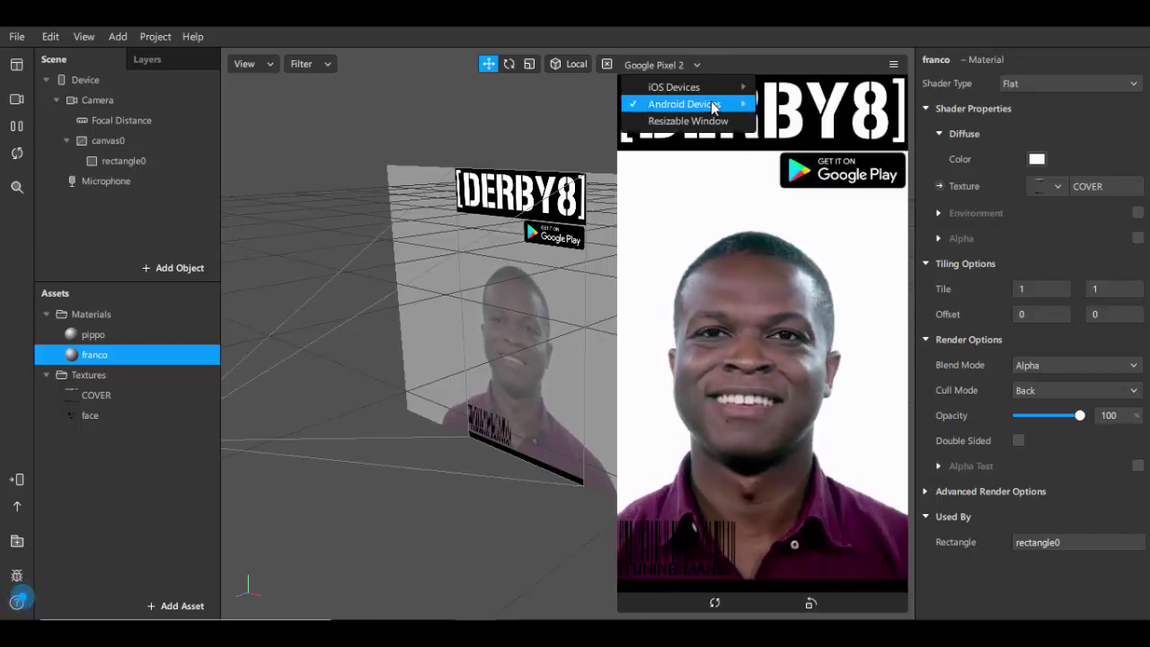
pyautogui.moveTo(714, 106)
pyautogui.click(838, 251)
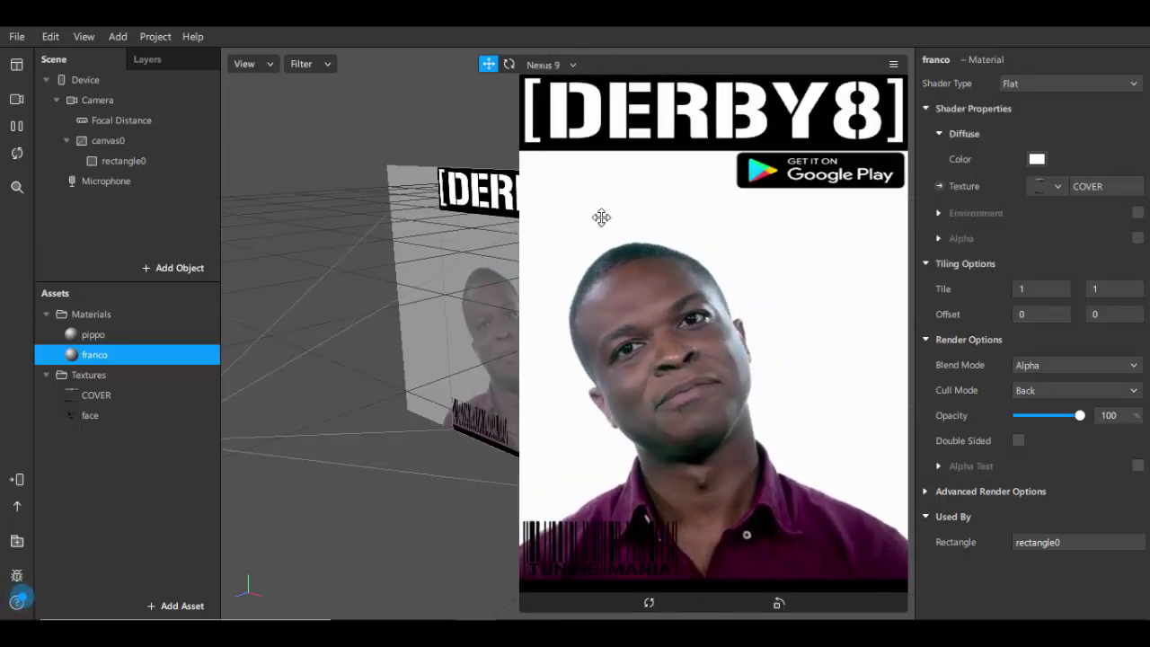
pyautogui.click(572, 66)
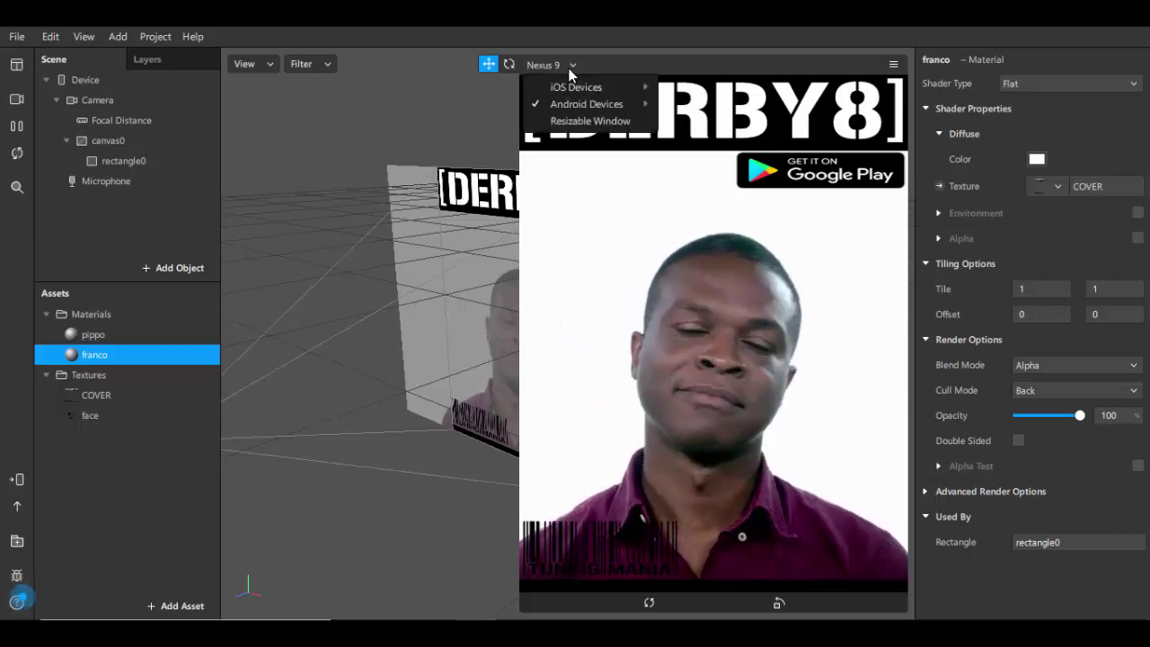
pyautogui.moveTo(588, 87)
pyautogui.click(705, 87)
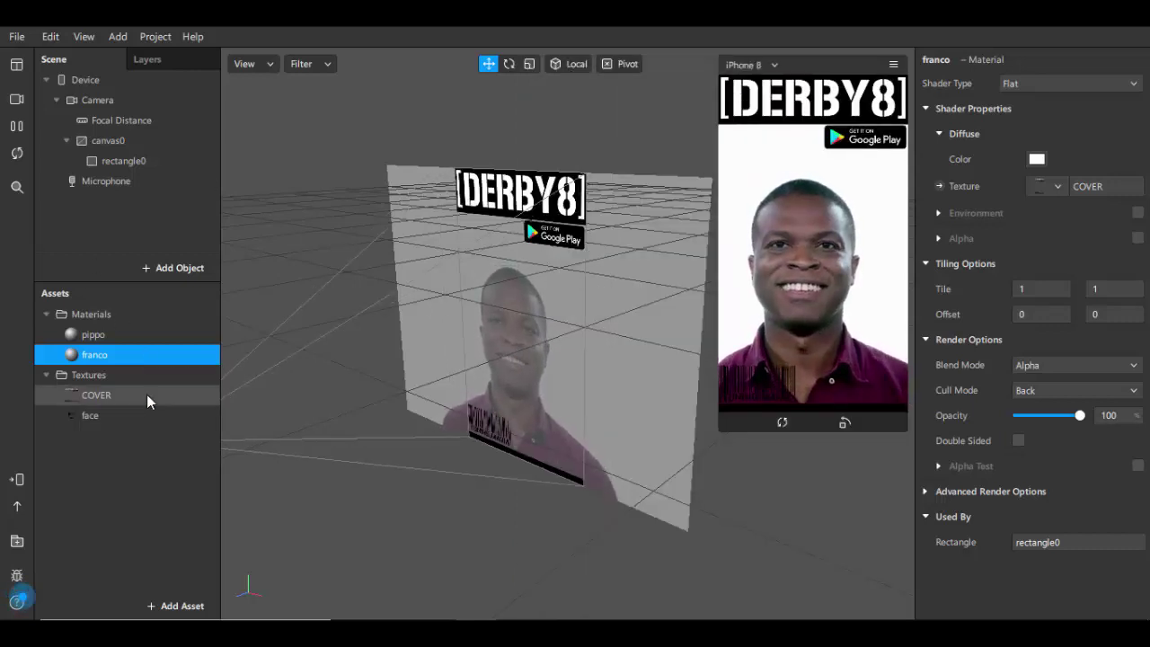
# Review the rectangle's fill width and height settings and its placement in front of the camera
pyautogui.click(160, 164)
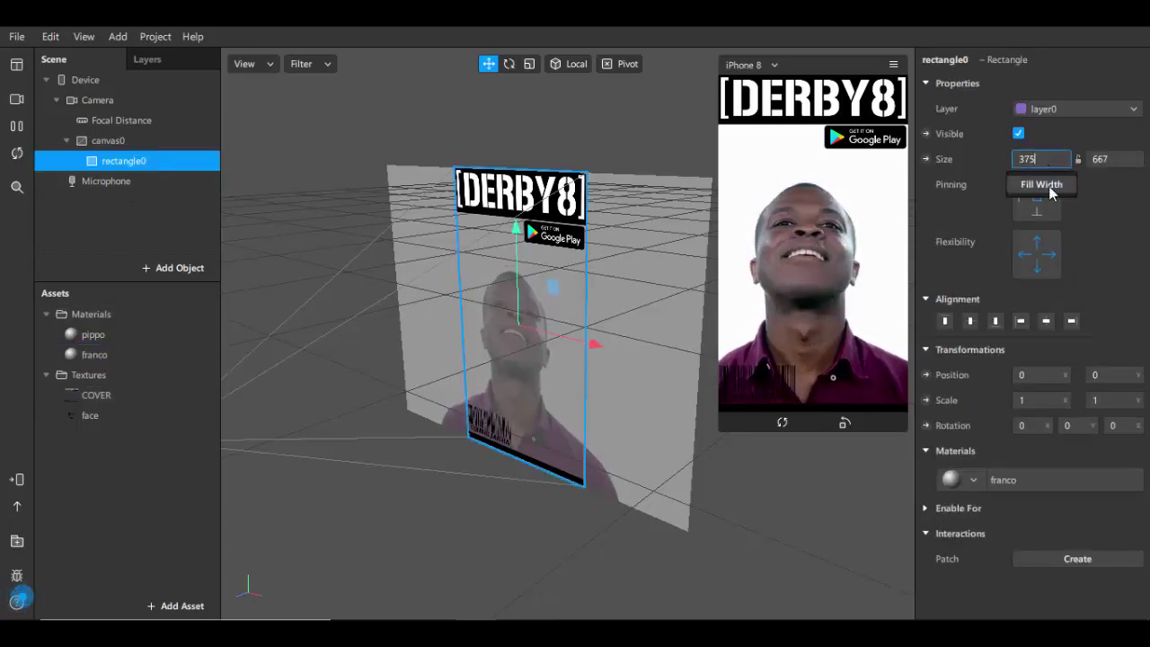
pyautogui.moveTo(1112, 159)
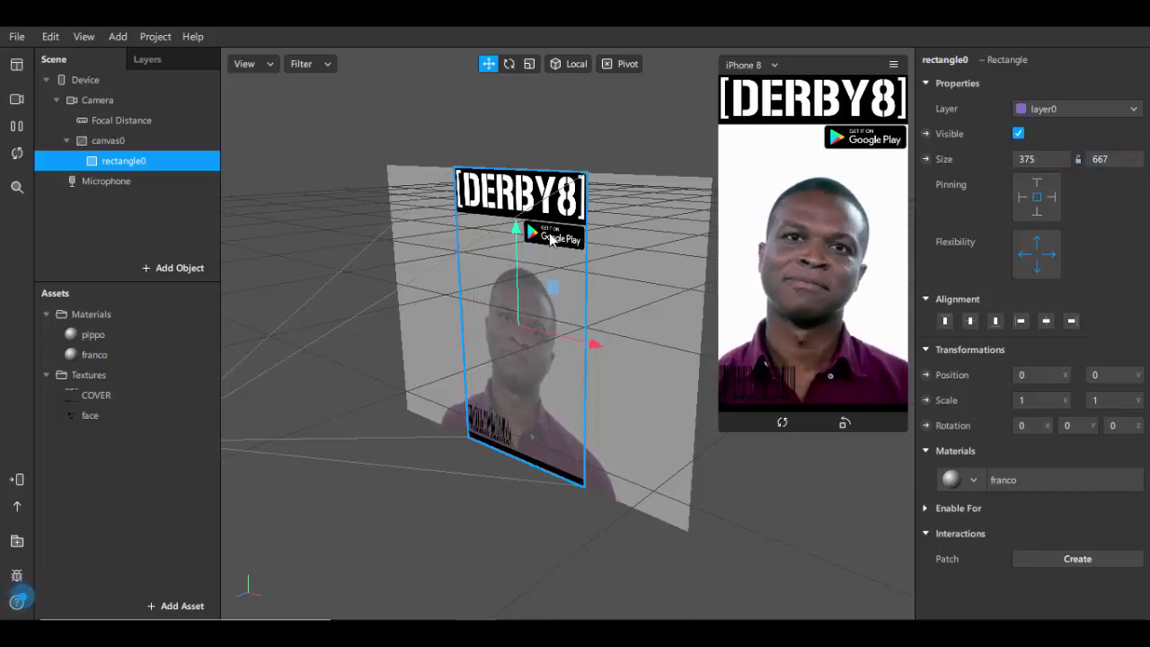
pyautogui.moveTo(557, 236); pyautogui.dragTo(582, 235, button='right')
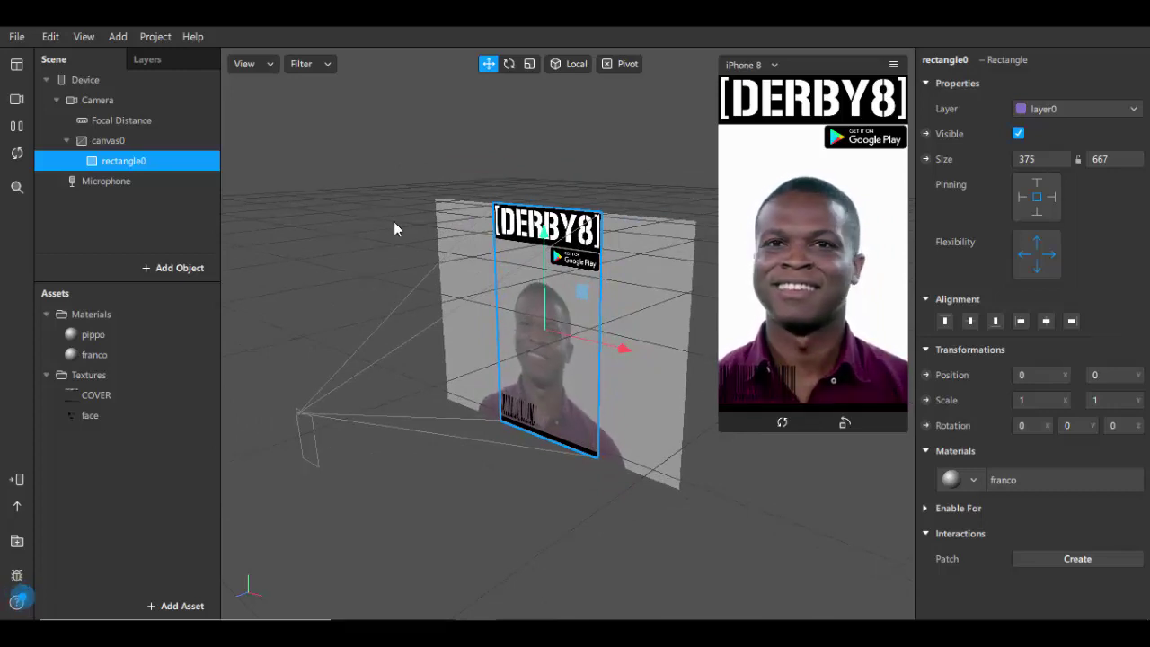
pyautogui.moveTo(394, 222)
pyautogui.mouseDown(button='right')
pyautogui.moveTo(428, 232)
pyautogui.moveTo(411, 235)
pyautogui.mouseUp(button='right')
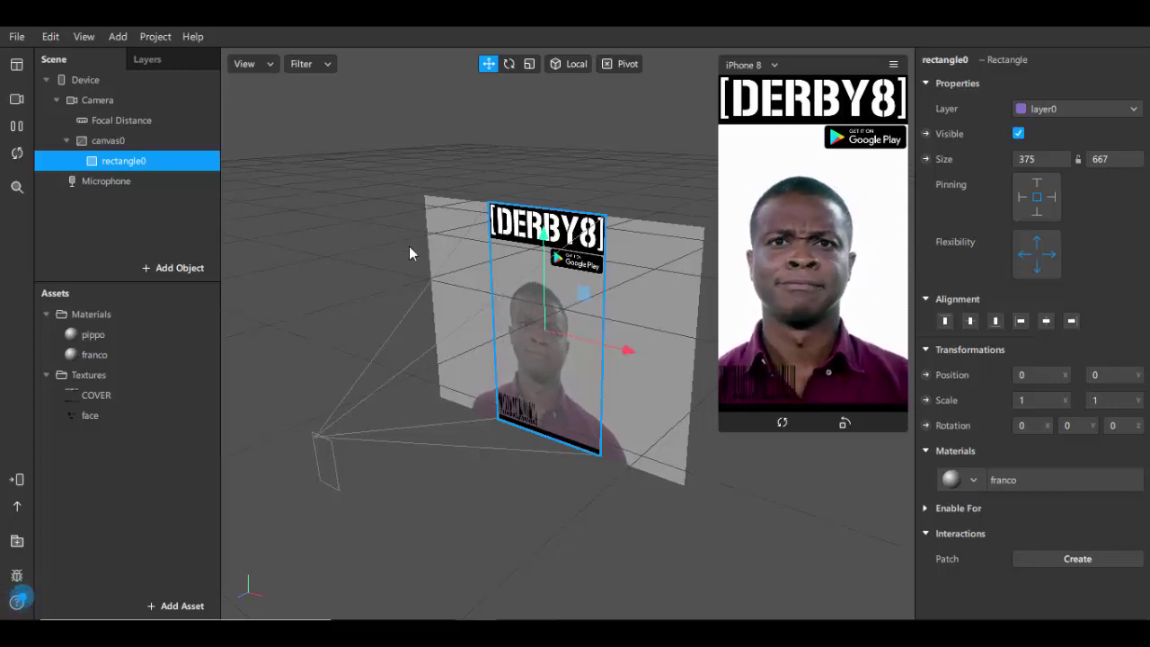
pyautogui.moveTo(407, 252)
pyautogui.mouseDown()
pyautogui.moveTo(414, 261)
pyautogui.moveTo(410, 232)
pyautogui.mouseUp()
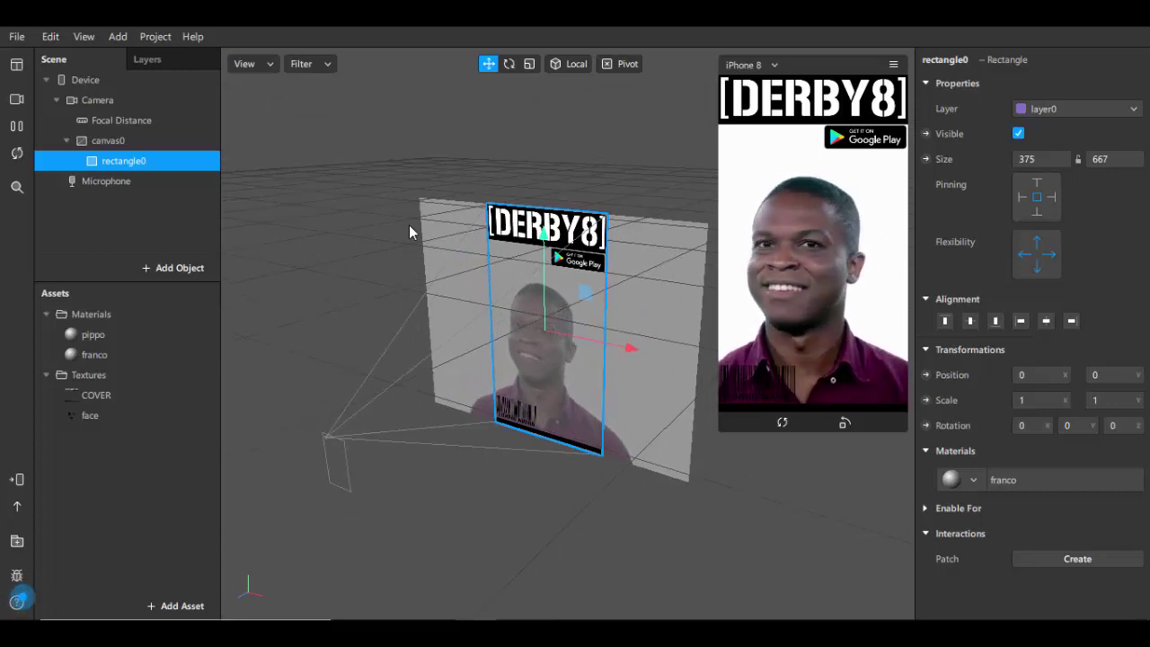
# Check the effect's file sizes for iOS and Android in the project export dialog and close it without exporting
pyautogui.click(16, 36)
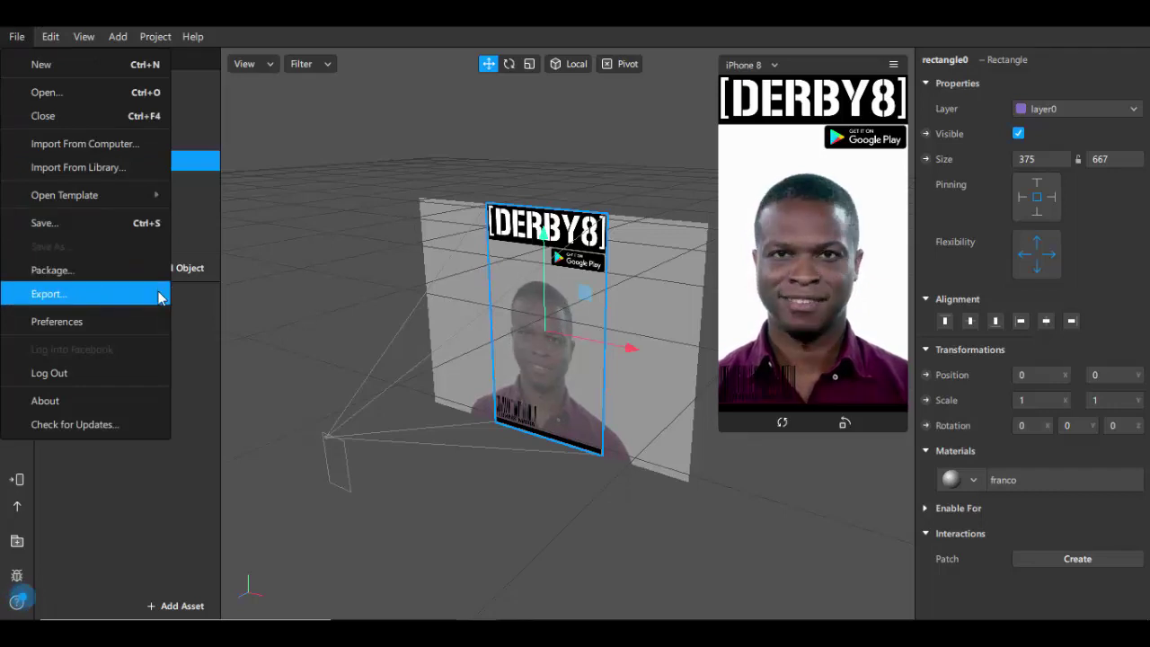
pyautogui.click(315, 176)
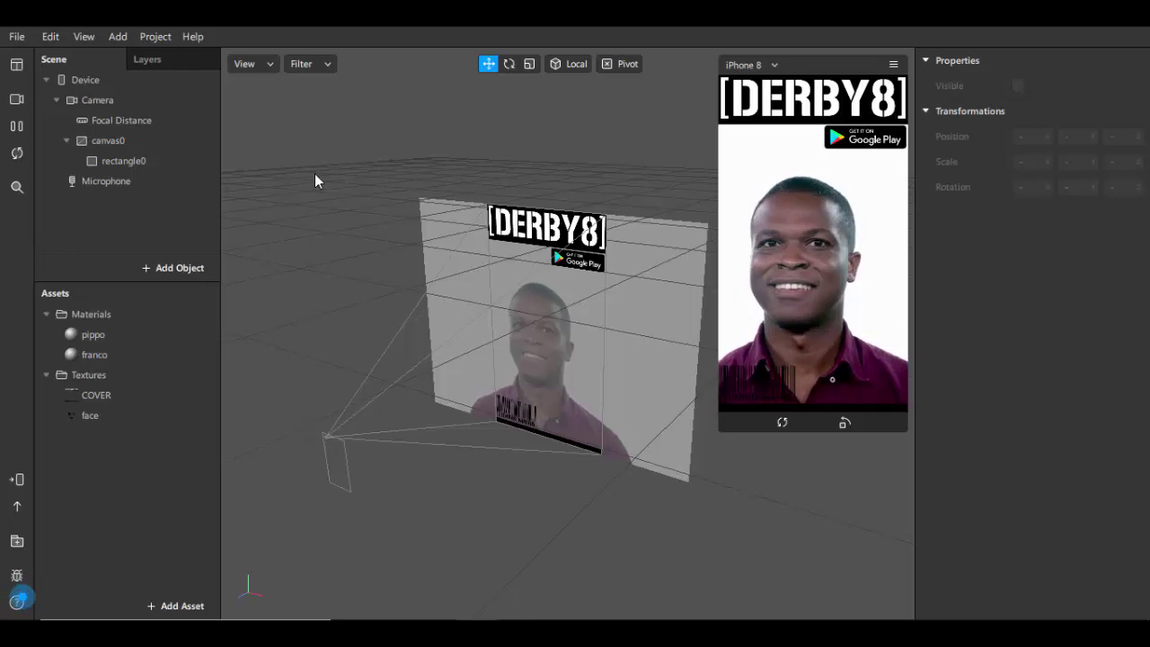
pyautogui.click(16, 35)
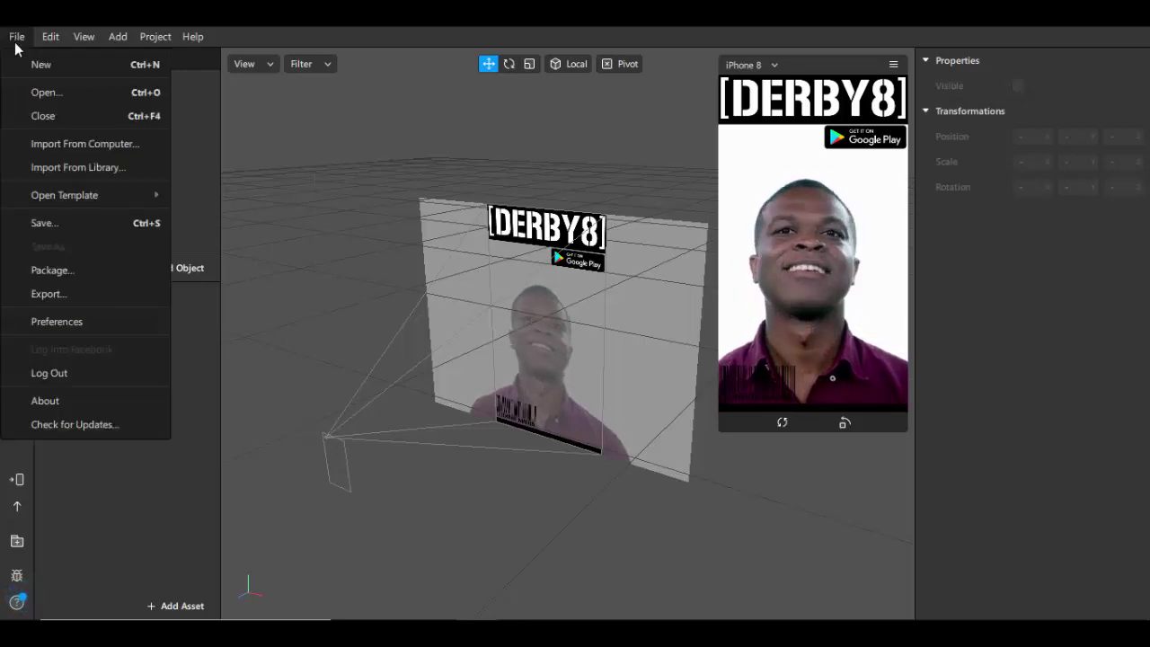
pyautogui.click(85, 301)
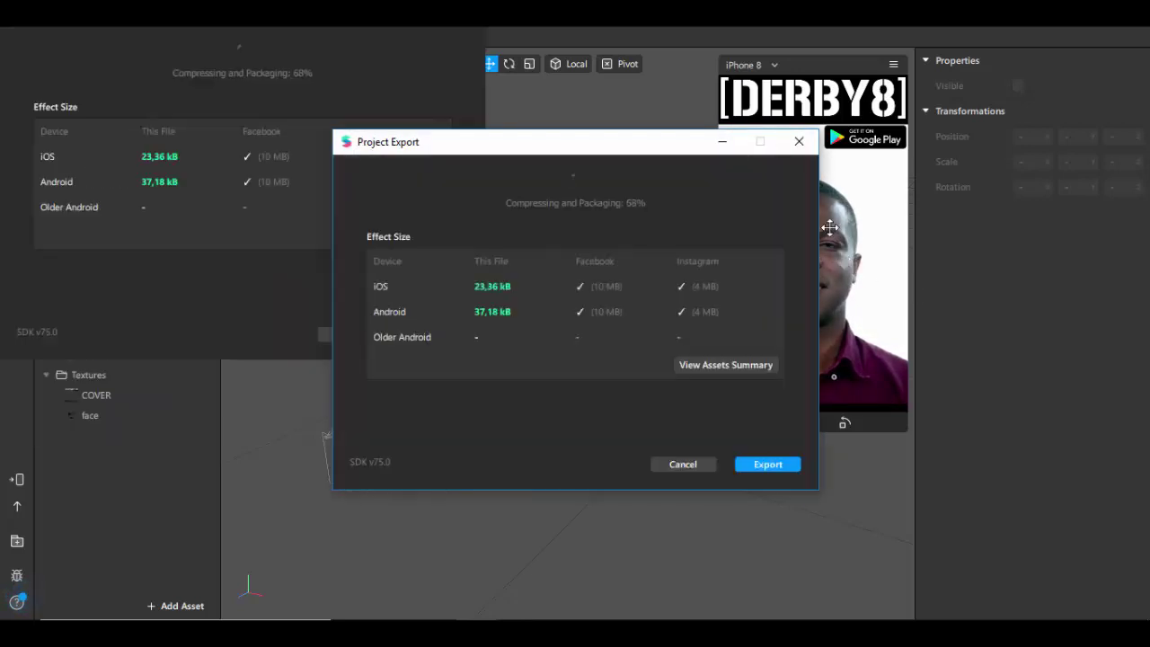
pyautogui.click(799, 141)
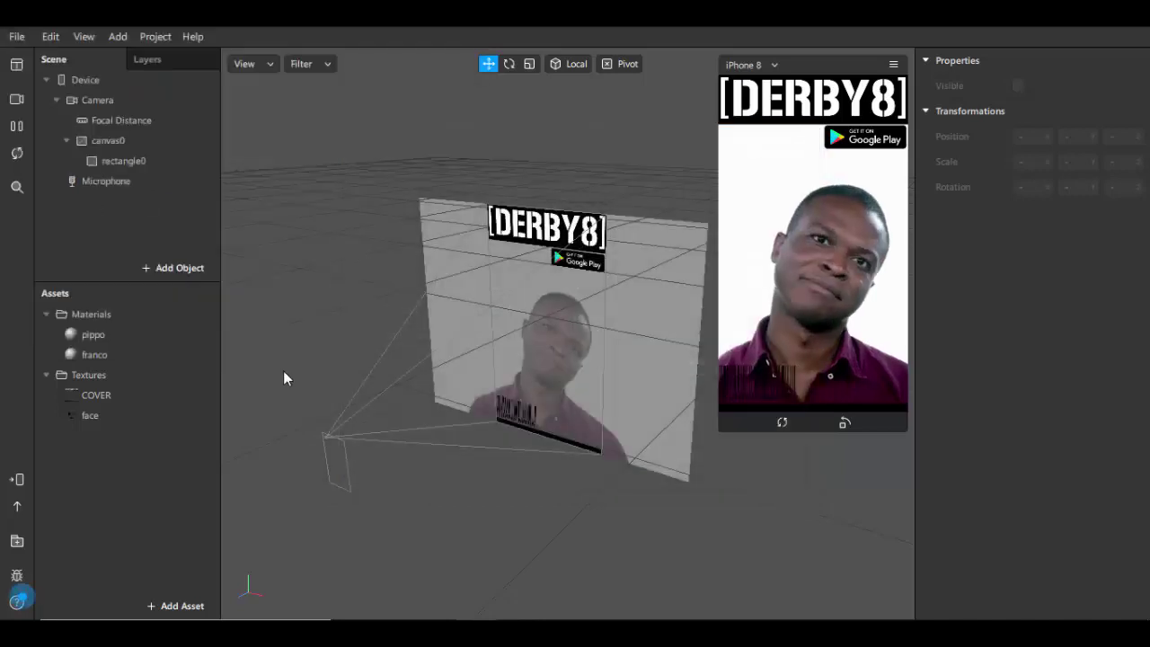
# Delete the unused face texture from the project's assets and confirm the deletion
pyautogui.click(95, 415)
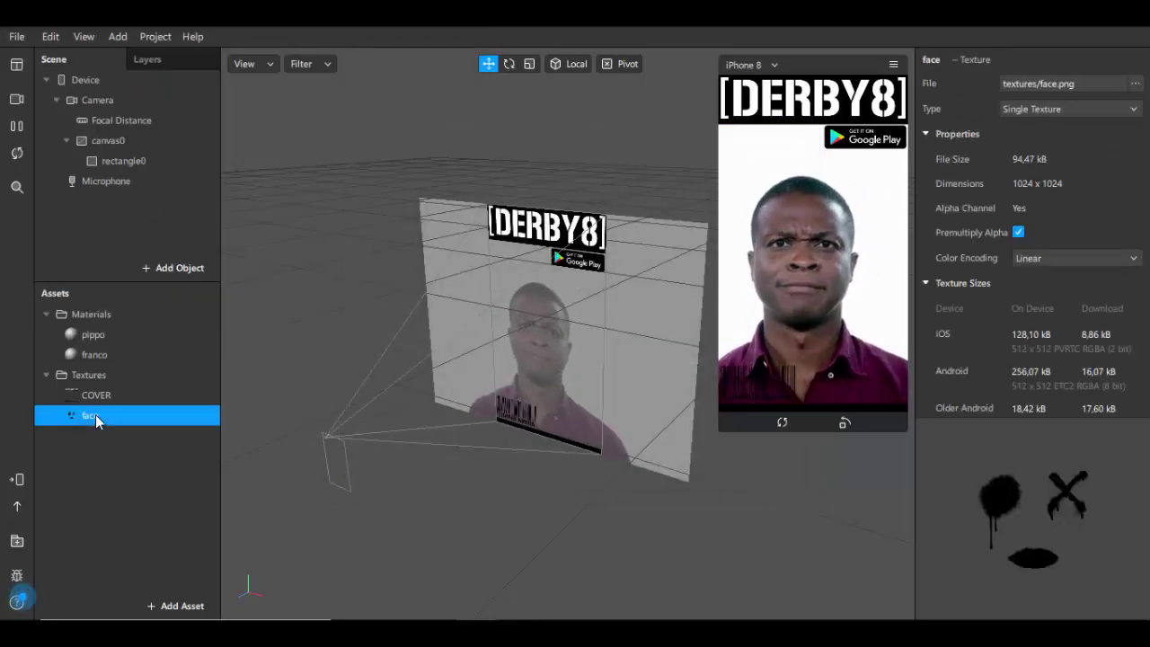
pyautogui.rightClick(95, 414)
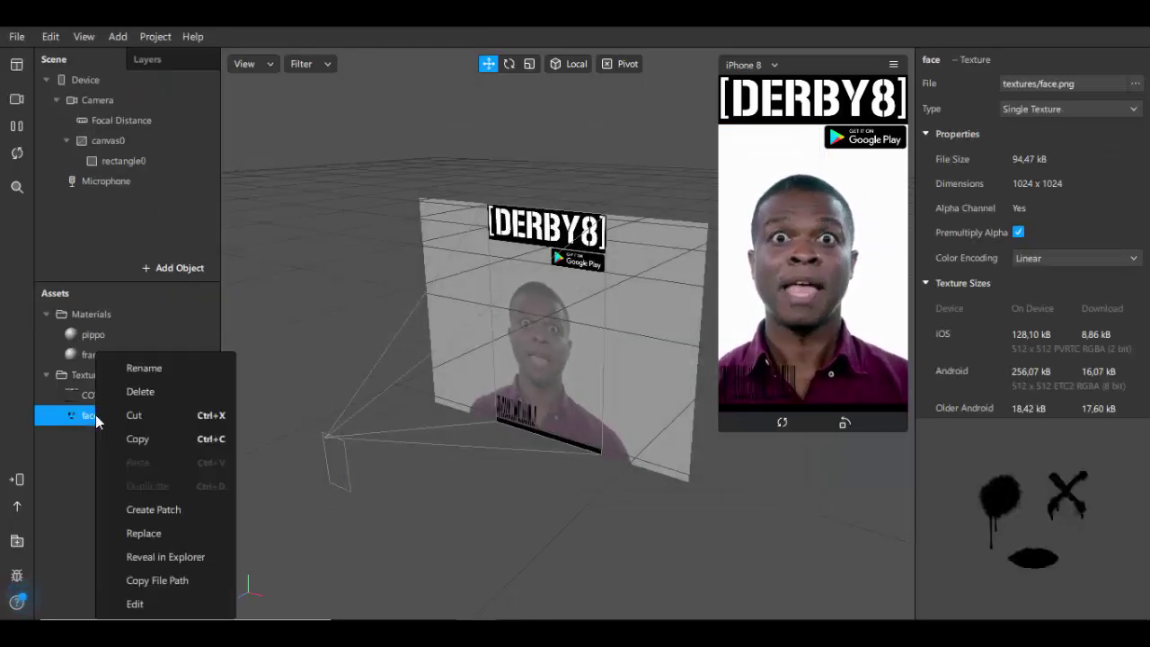
pyautogui.click(187, 389)
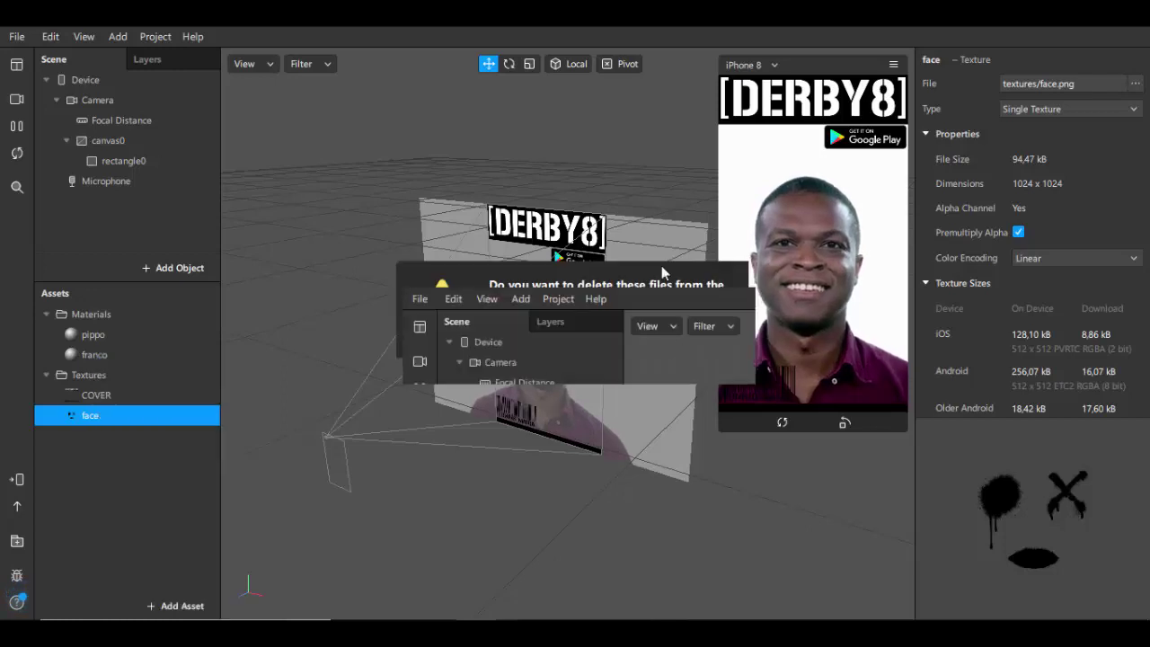
pyautogui.click(668, 363)
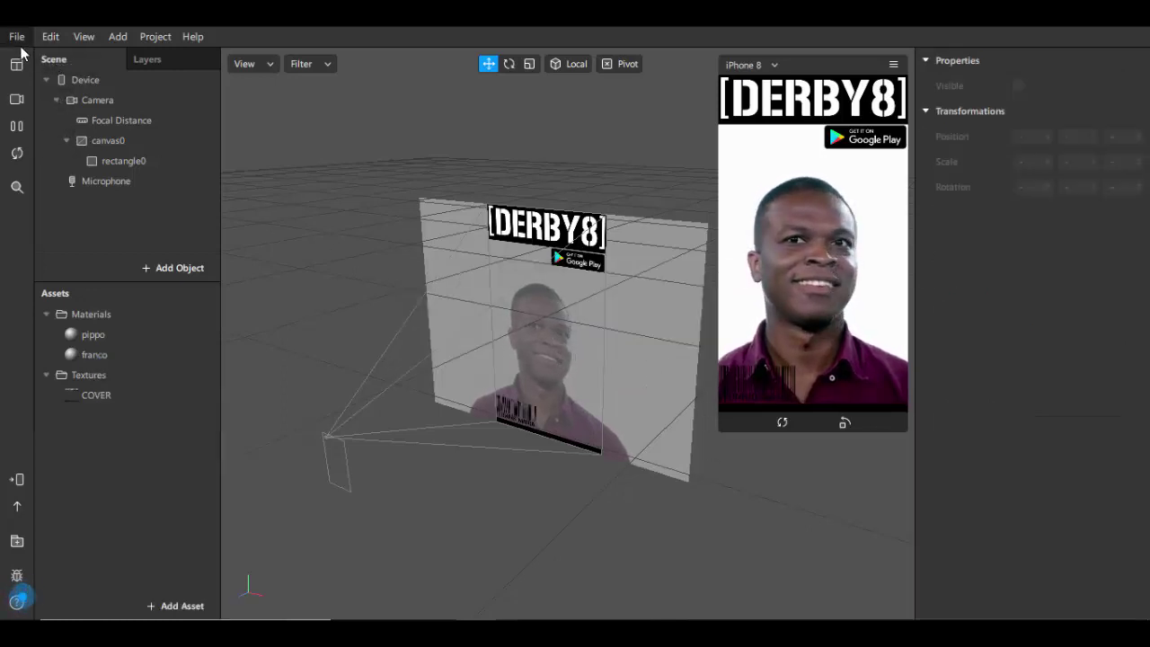
pyautogui.moveTo(537, 302); pyautogui.dragTo(427, 184, button='right')
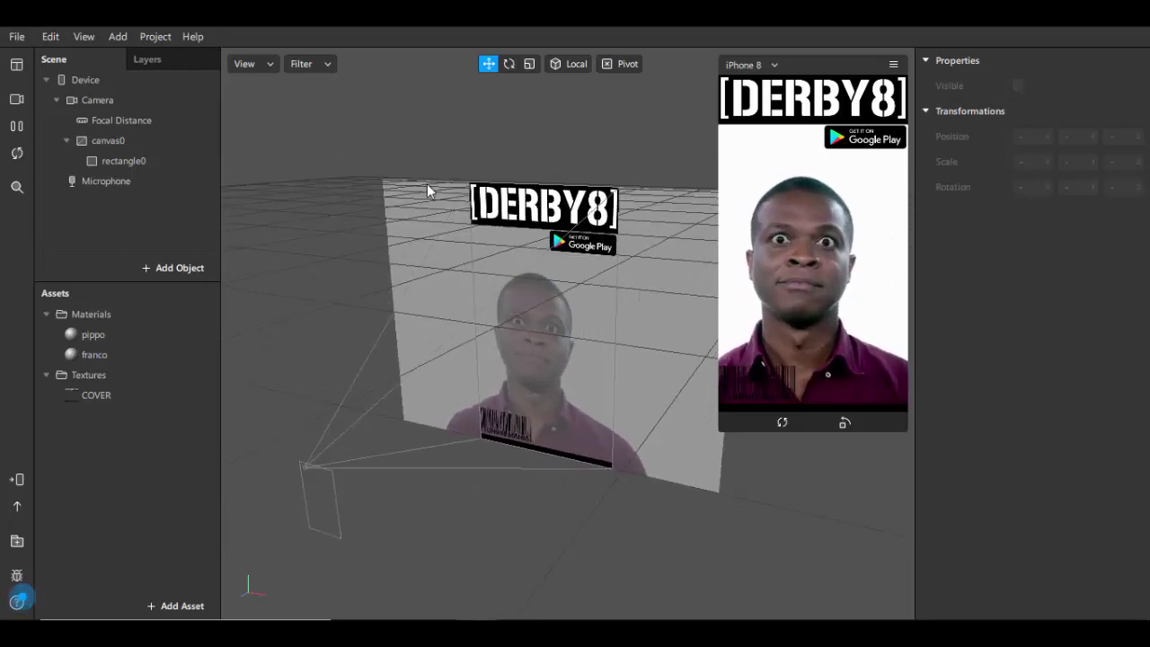